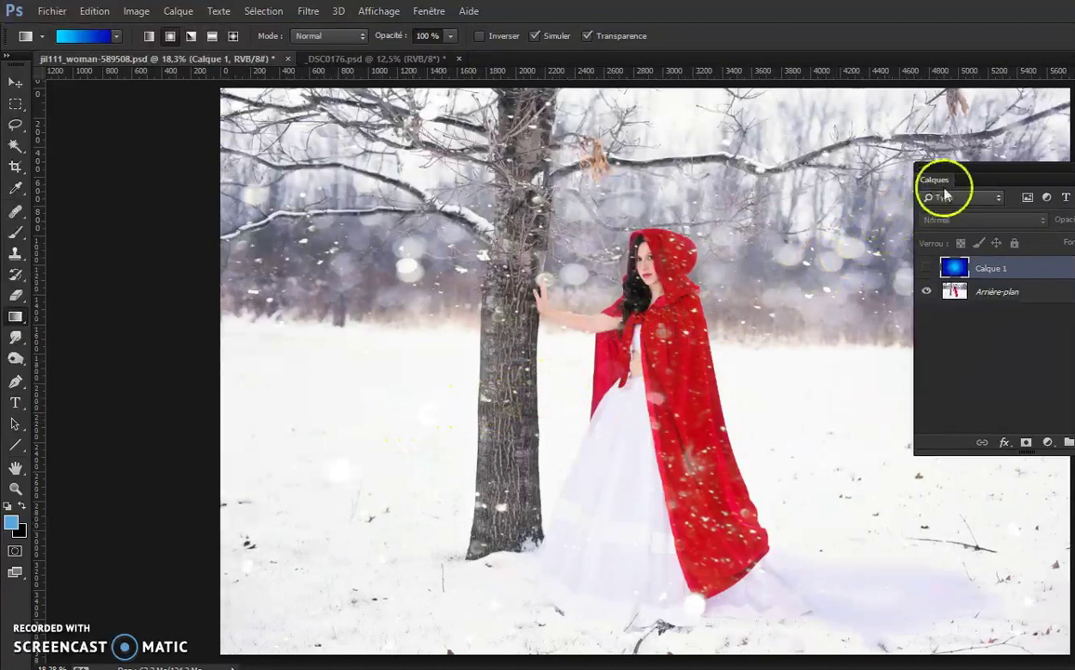
Show the Calque 1 cyan-to-blue radial gradient layer over the snowy woman photo
drag(985, 172, 906, 174)
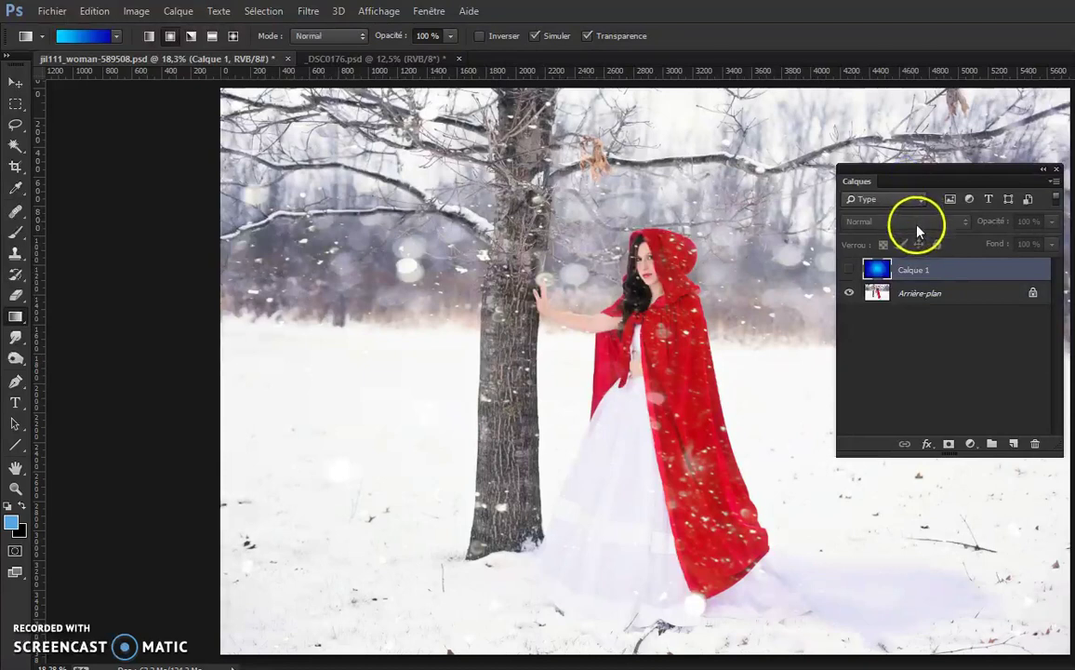
click(849, 270)
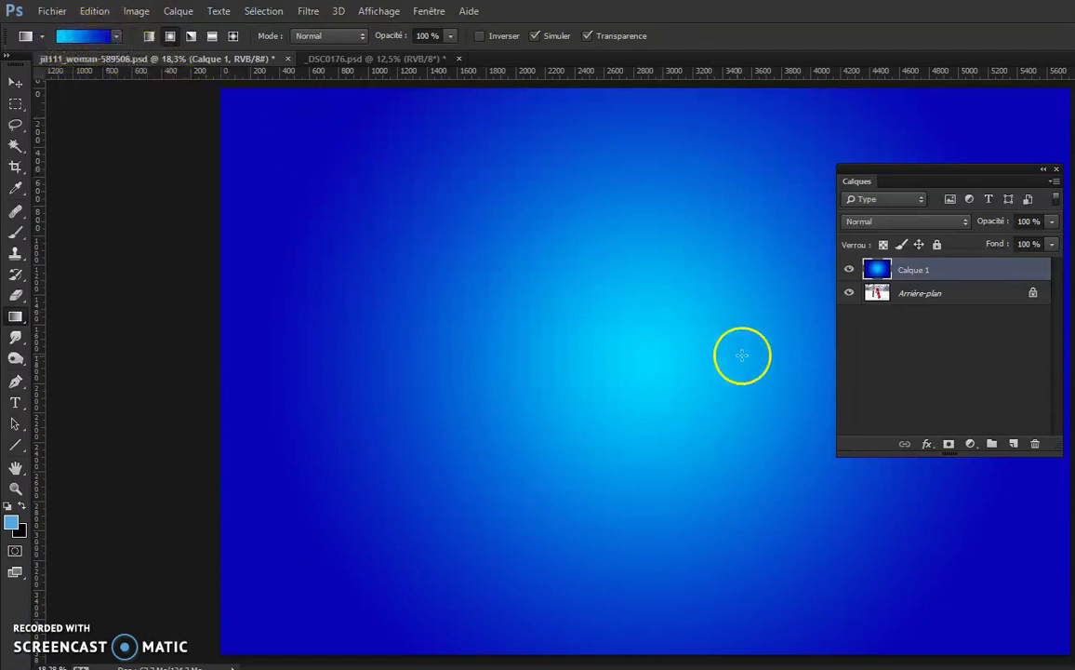
In the Gradient Editor, add a third cyan colour stop at 63% on the cyan-to-blue gradient
click(84, 36)
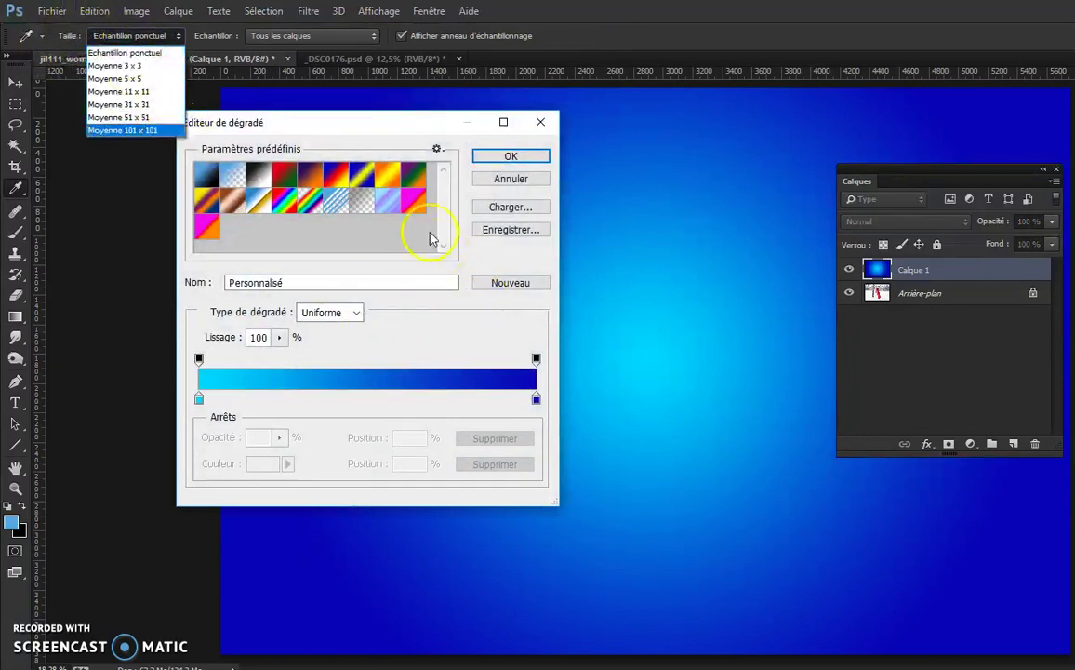
click(361, 115)
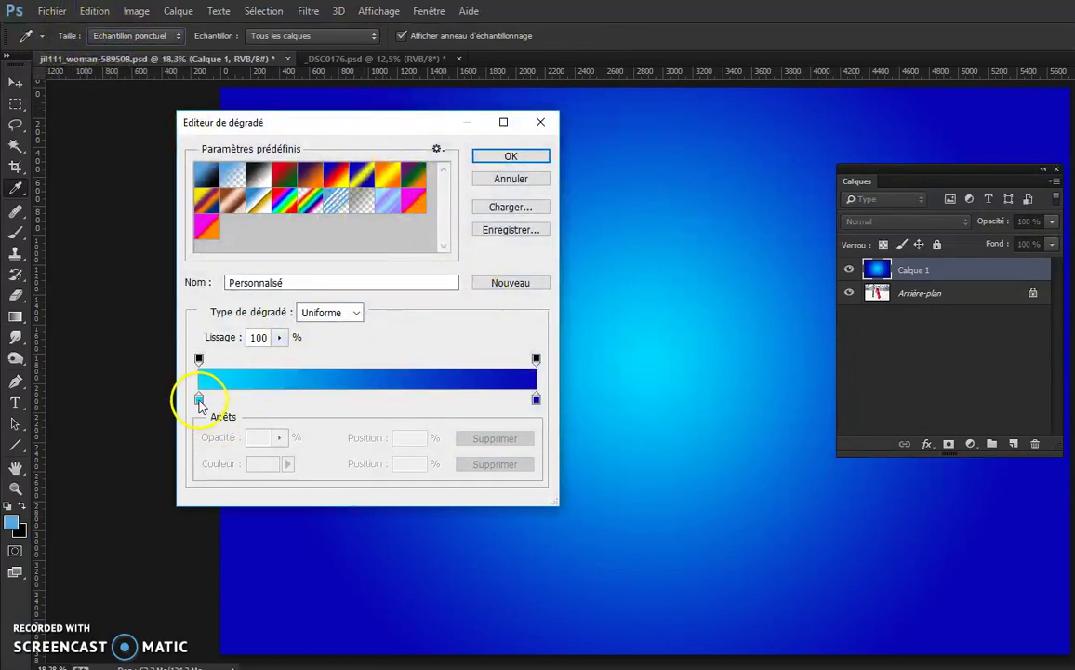
click(199, 400)
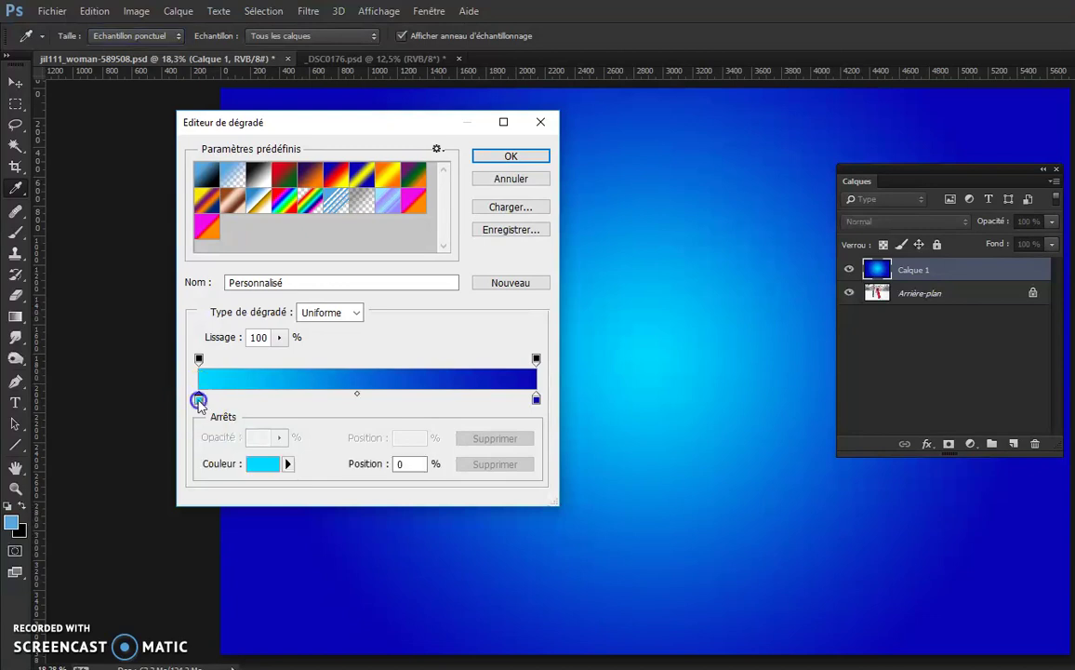
click(270, 468)
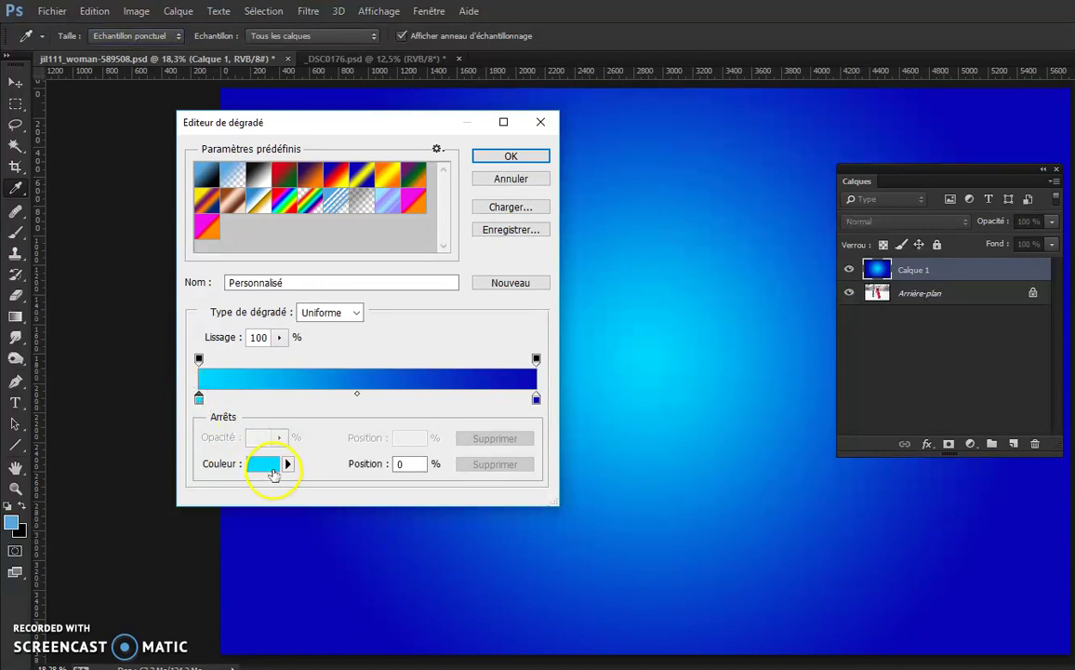
click(897, 239)
drag(901, 237, 688, 241)
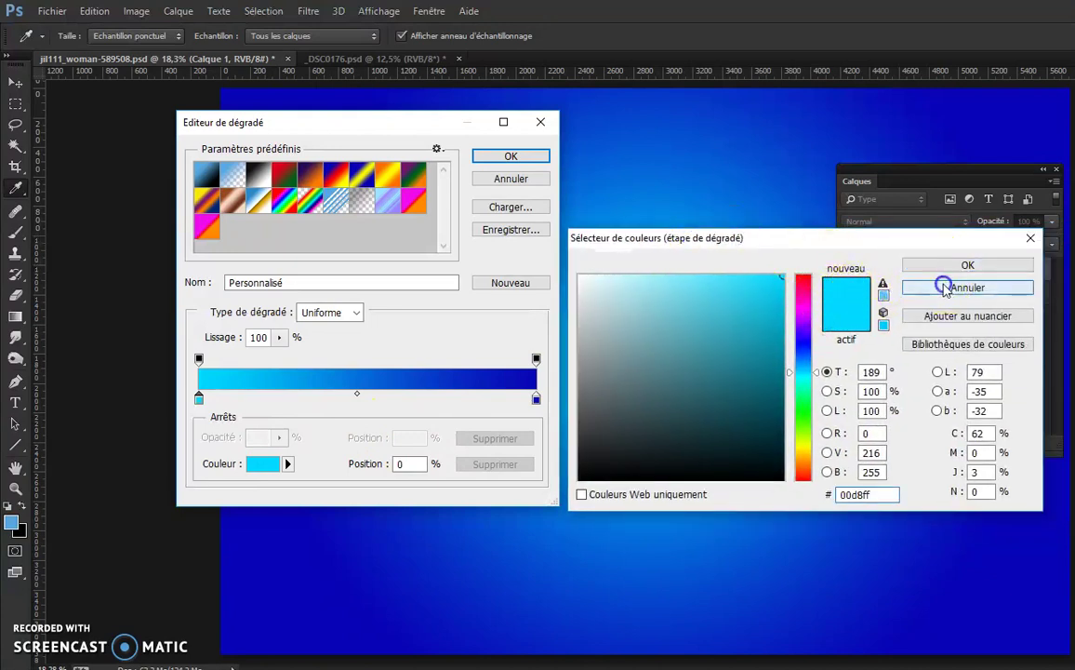
click(942, 287)
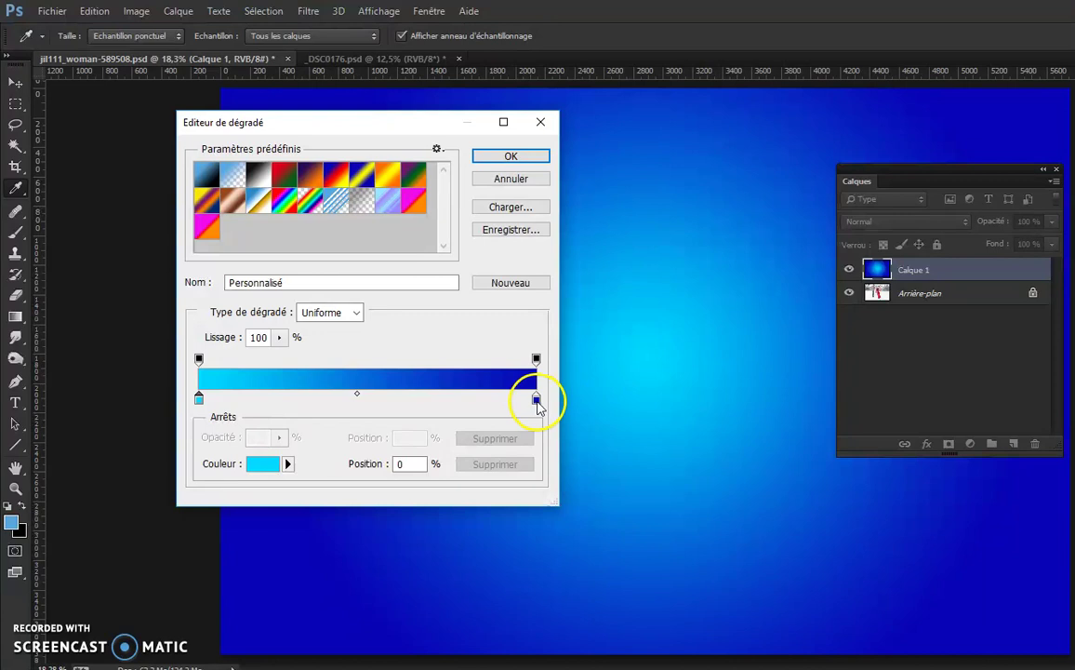
click(409, 398)
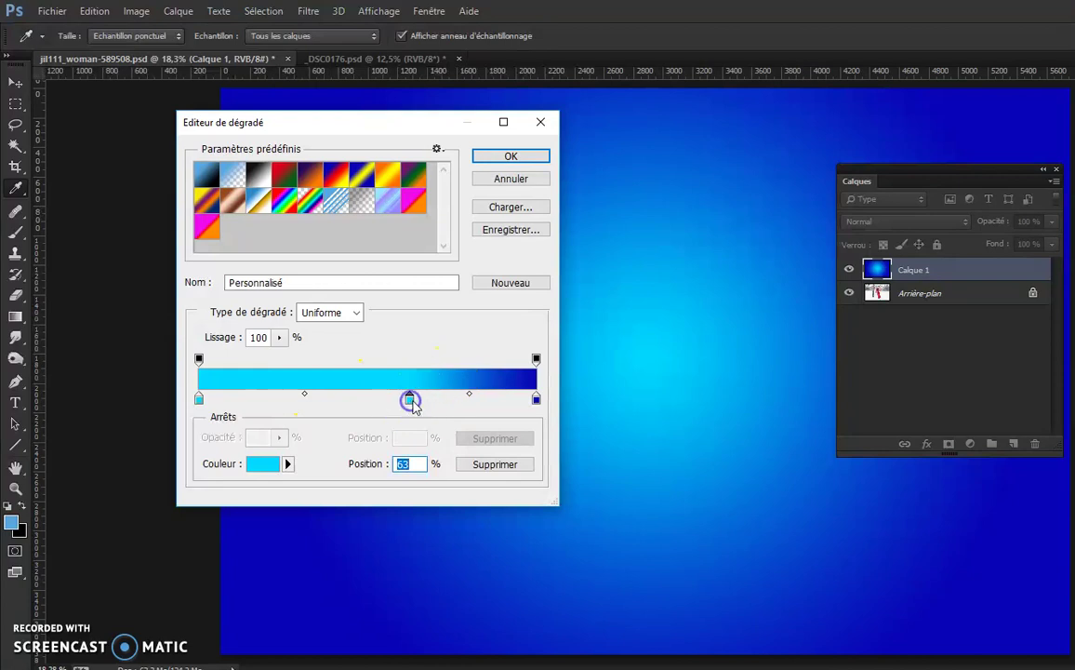
Try the new stop as yellow at 47% with an adjusted midpoint, then delete it
double_click(410, 400)
drag(799, 378, 799, 448)
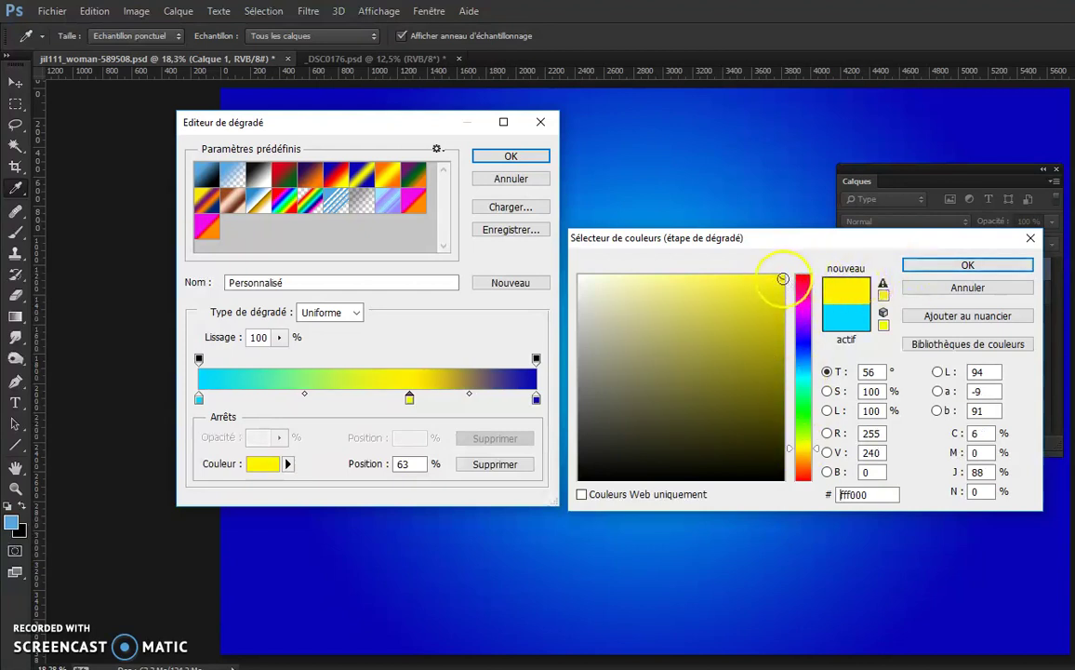
click(962, 267)
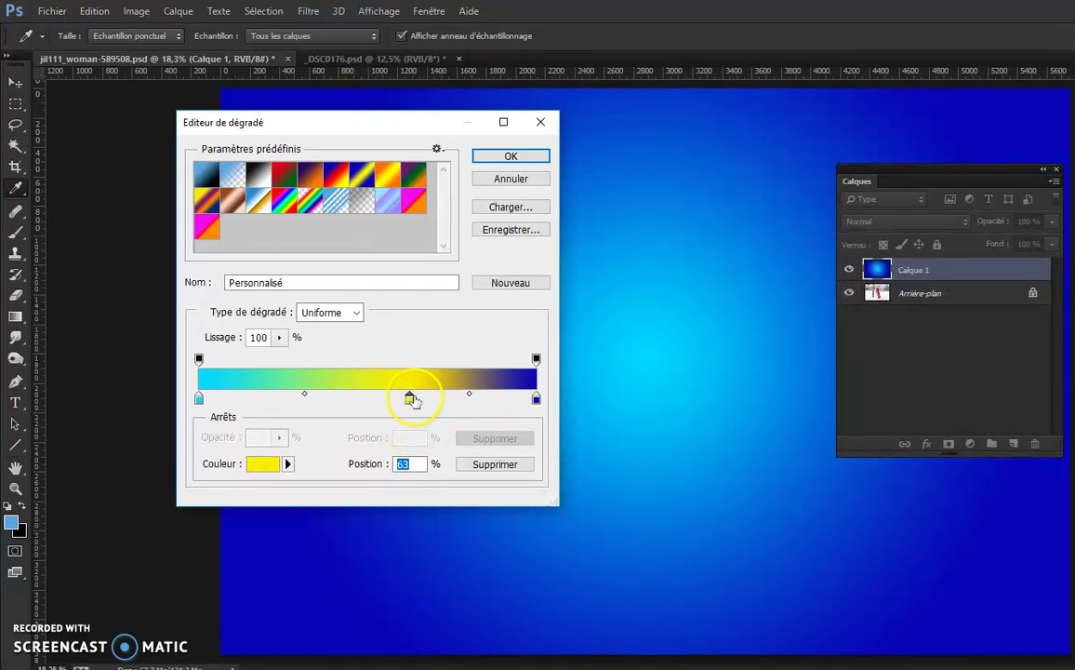
drag(412, 400, 325, 410)
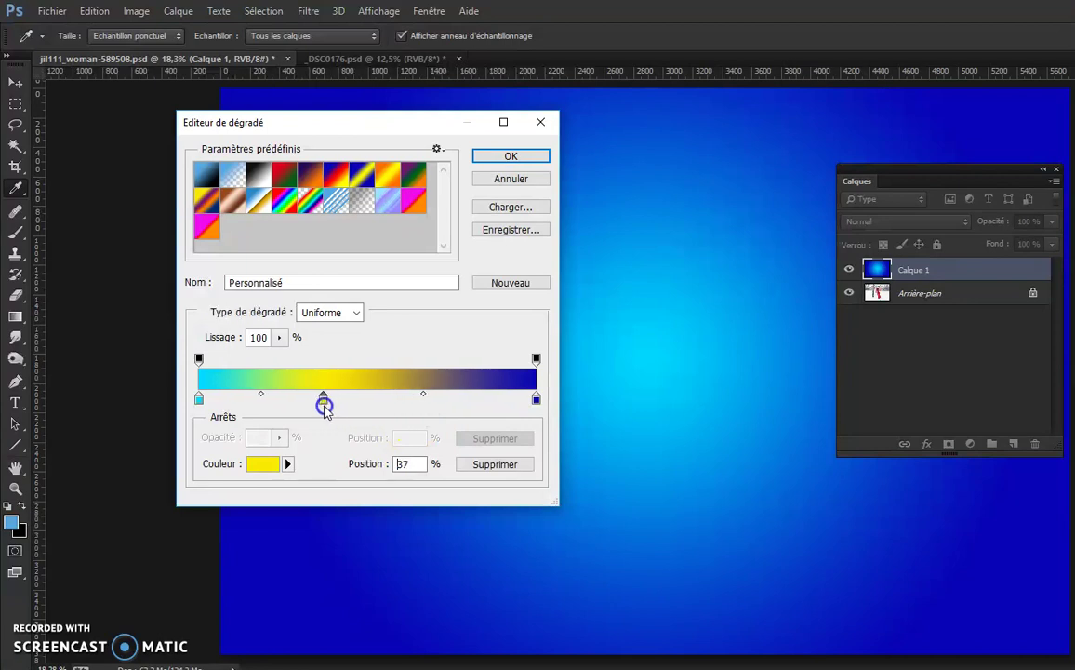
drag(325, 409, 360, 407)
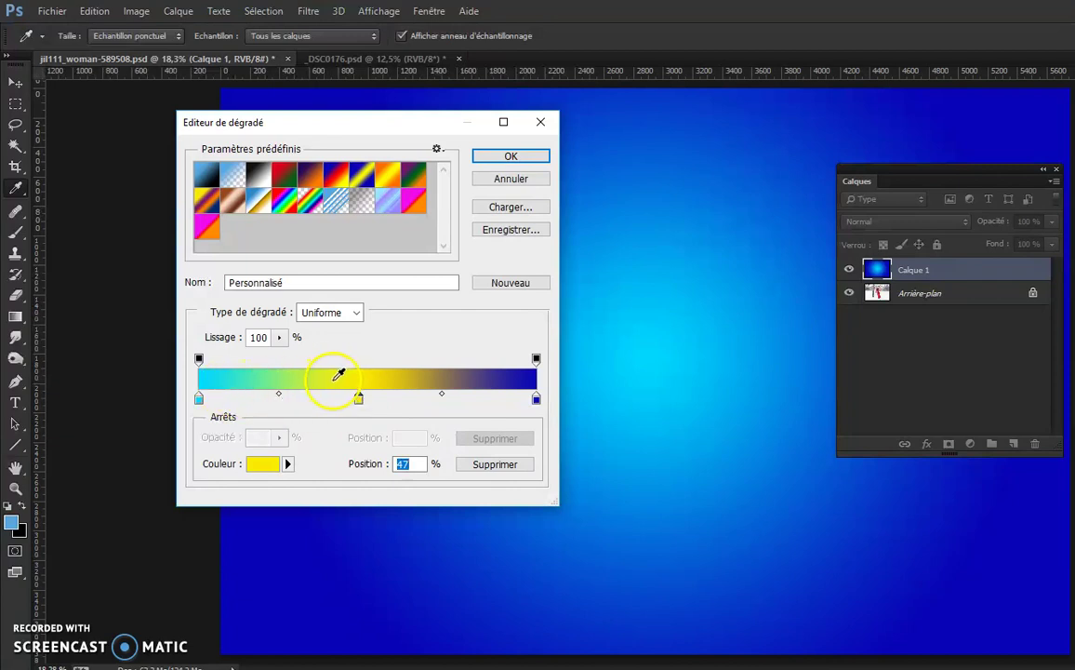
mouse_move(278, 394)
mouse_down()
mouse_move(229, 396)
mouse_move(332, 396)
mouse_move(278, 395)
mouse_up()
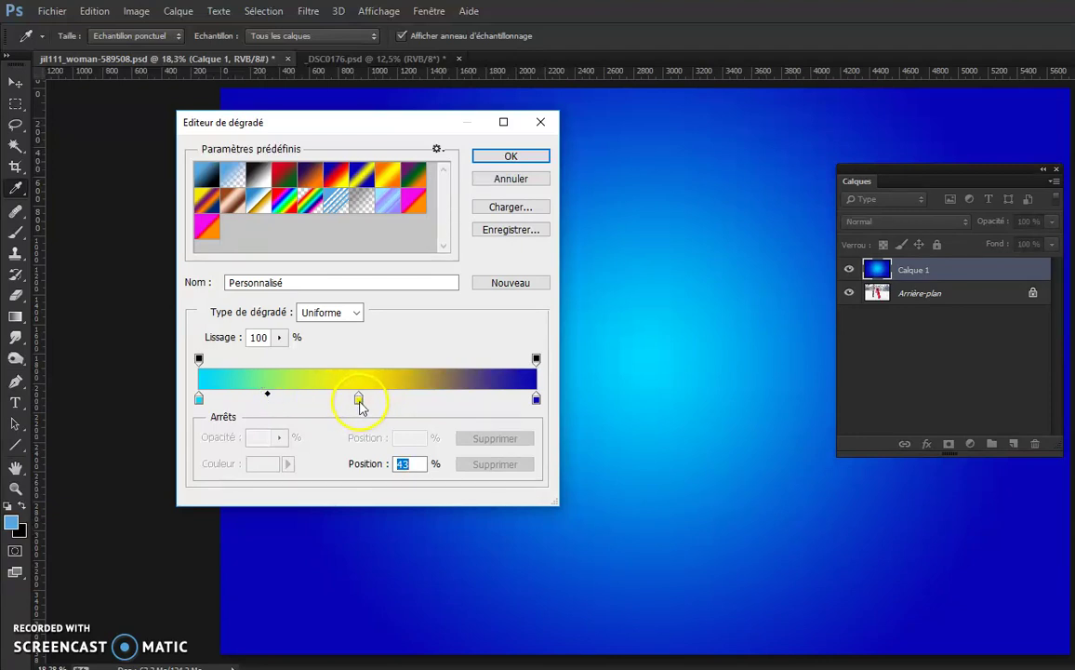
click(359, 400)
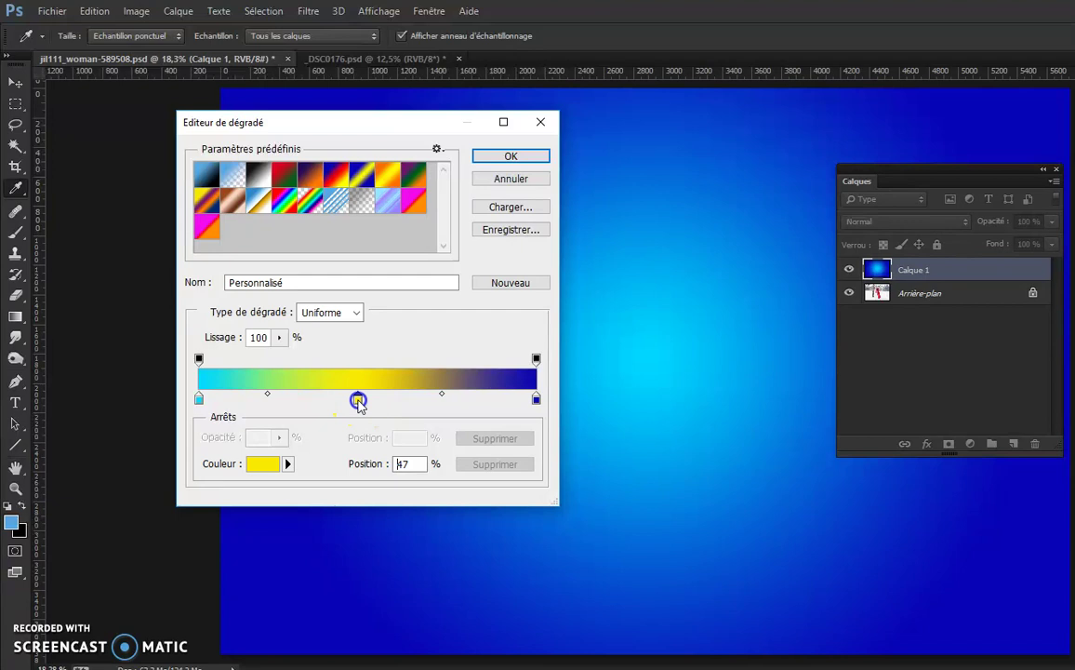
drag(359, 400, 373, 470)
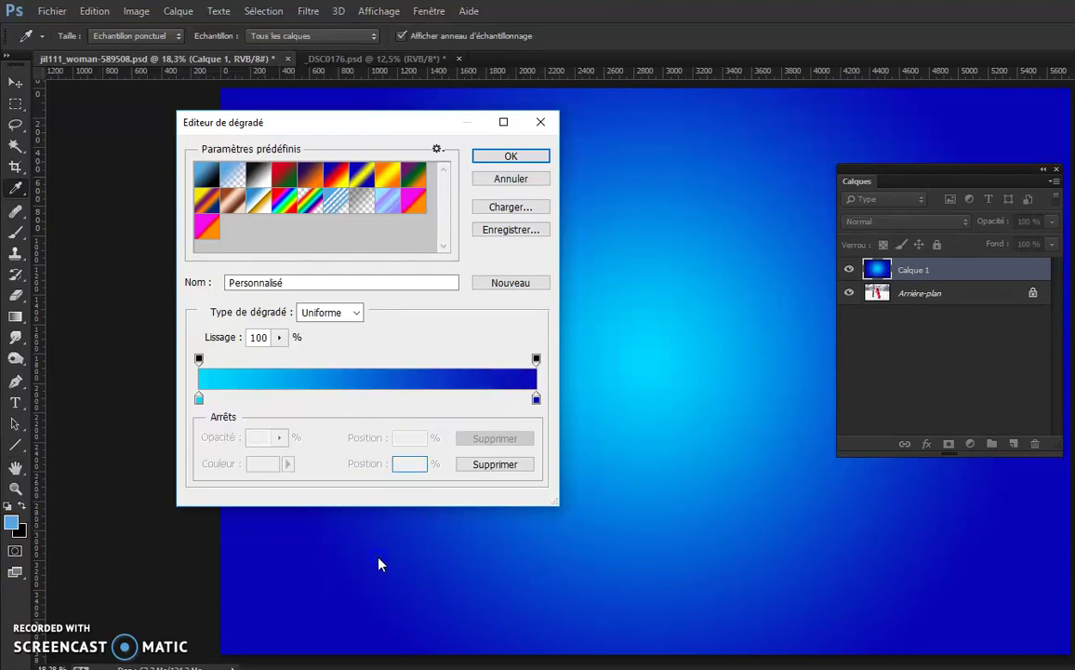
Keep the right opacity stop at 100% and confirm the cyan-to-dark-blue gradient
drag(328, 473, 184, 402)
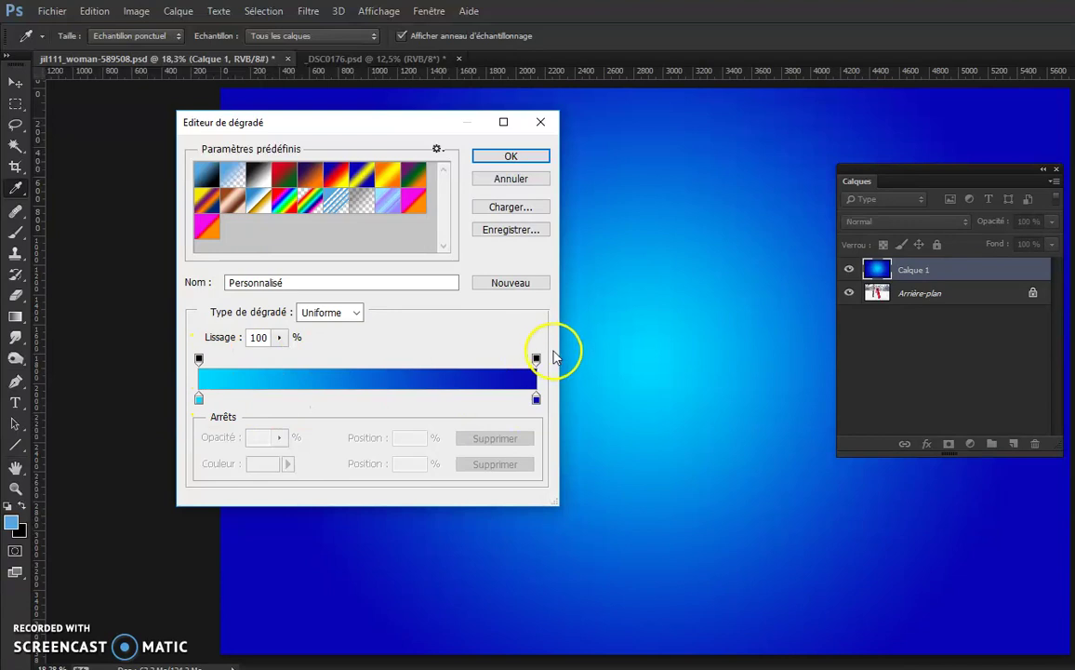
click(536, 360)
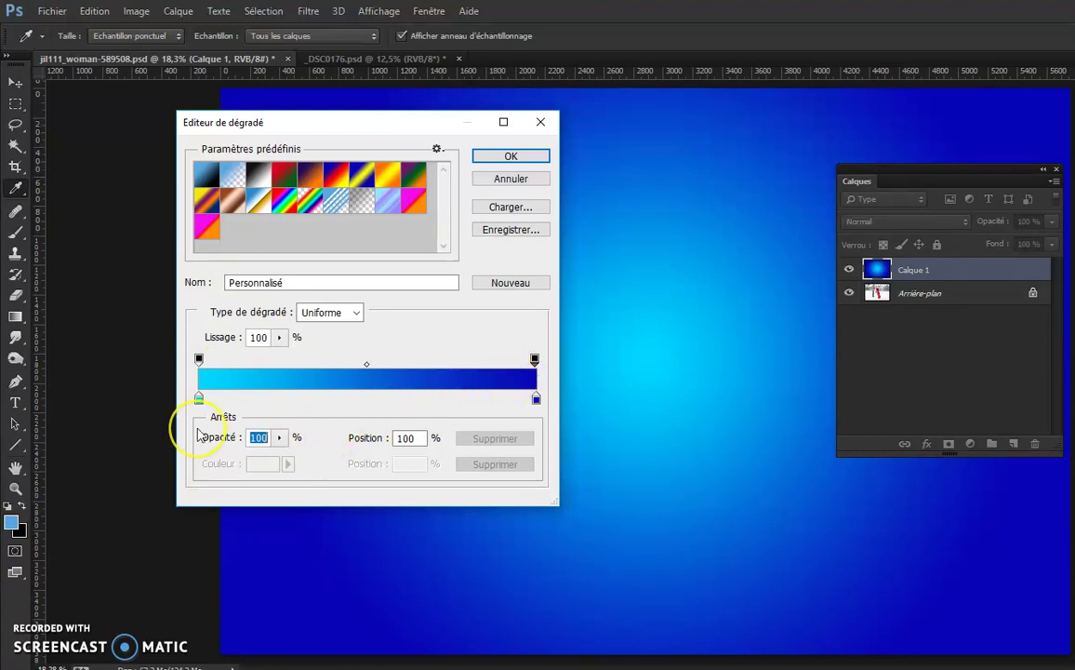
click(249, 438)
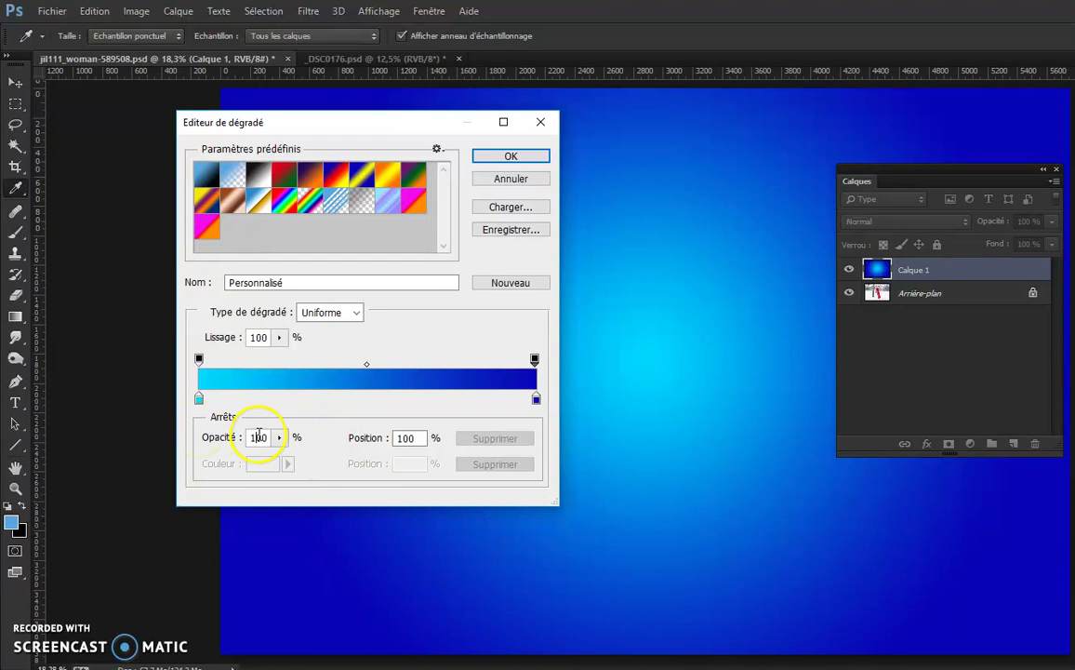
text(0)
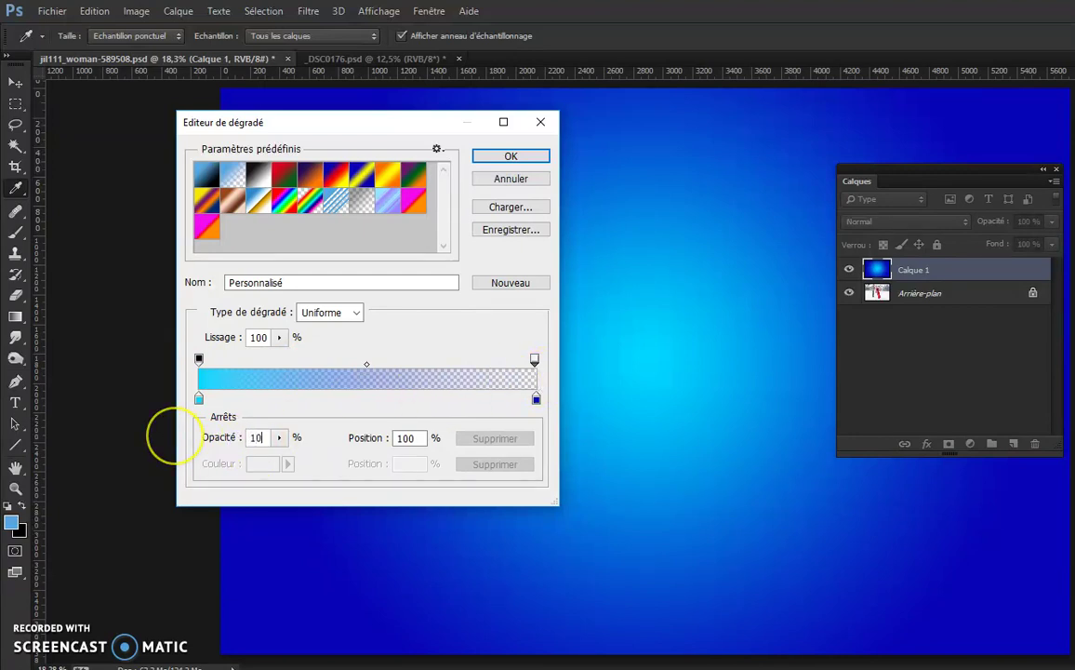
text(0)
click(535, 359)
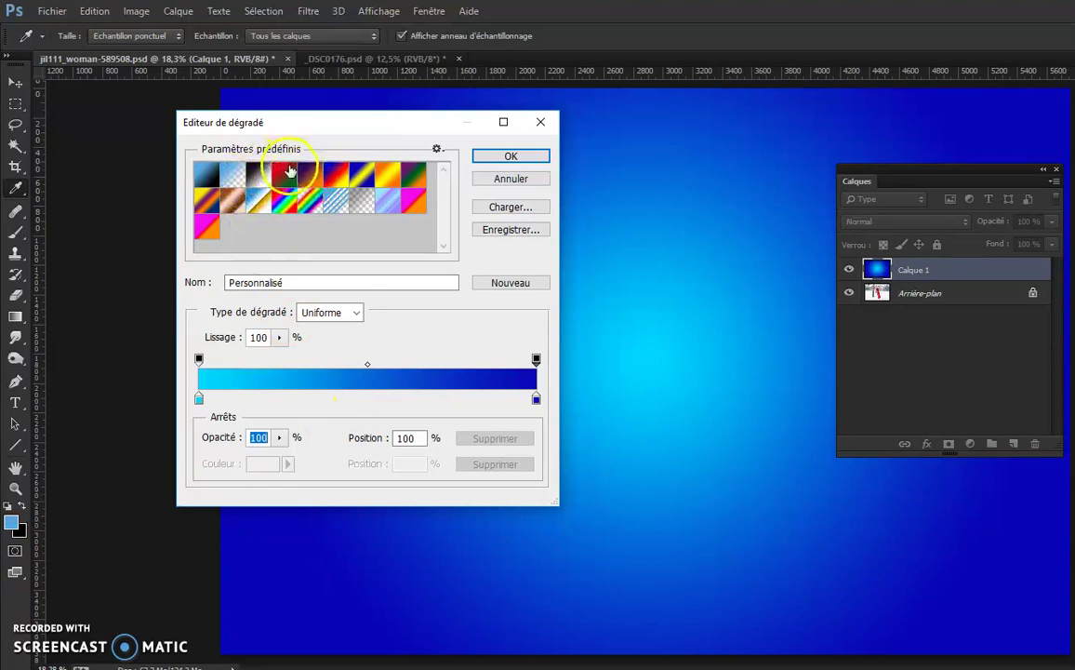
click(511, 156)
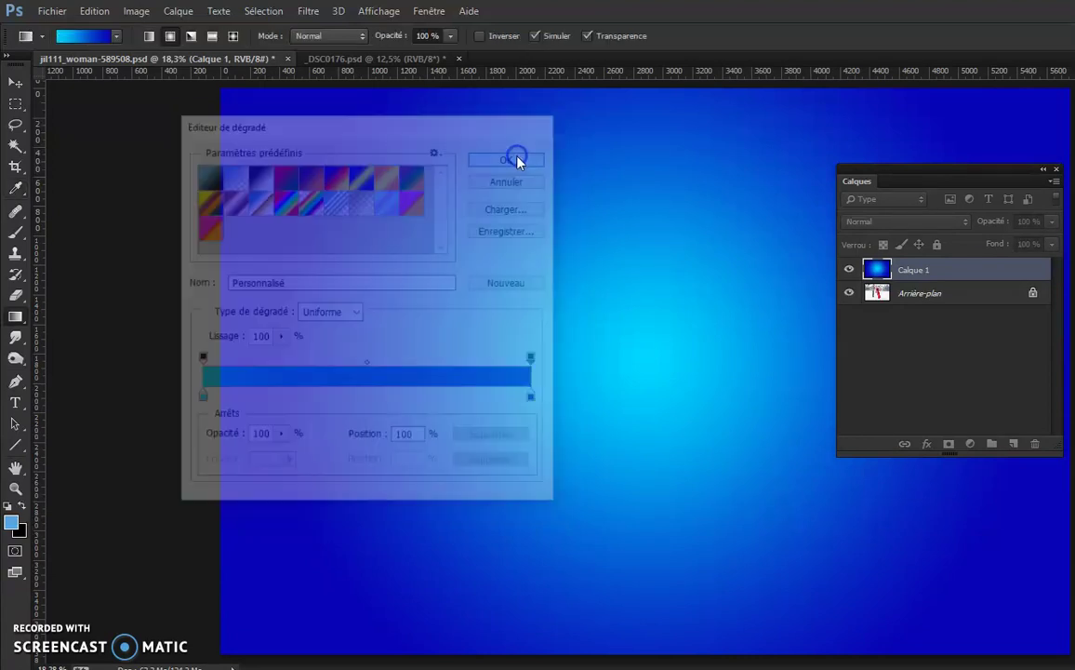
Switch the gradient tool to Radial style and select the Calque 1 layer
click(170, 37)
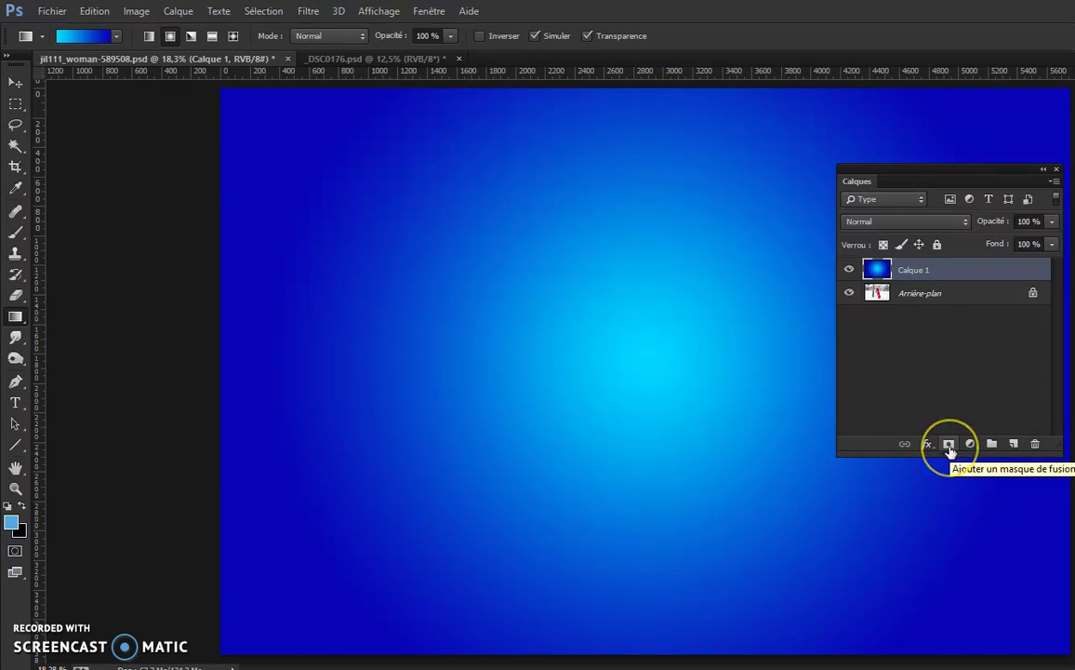
click(950, 433)
click(910, 270)
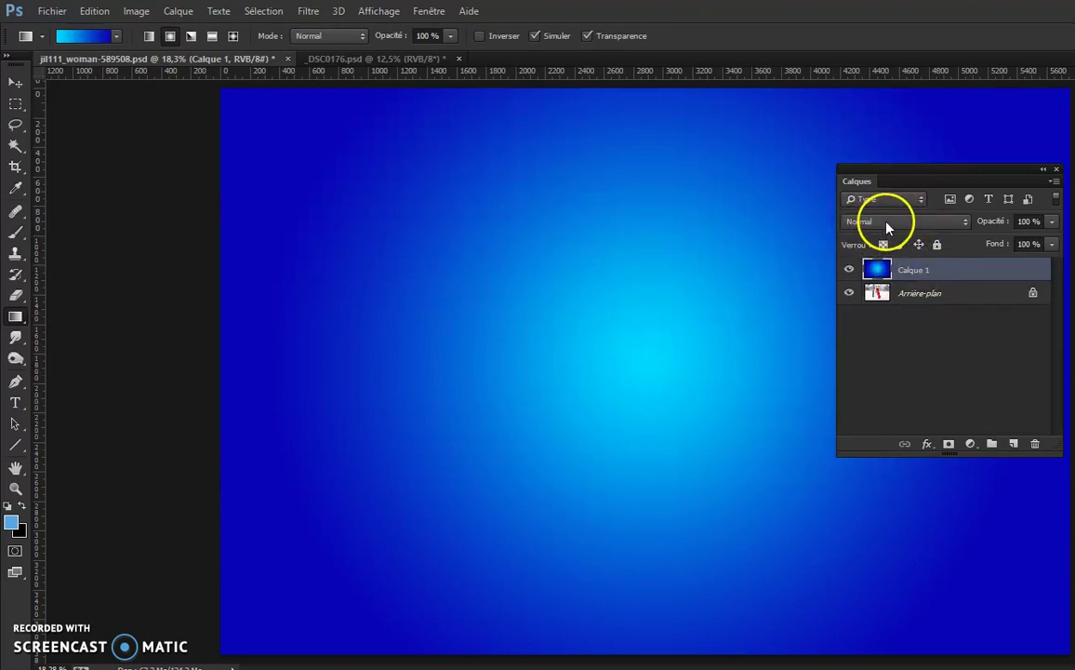
Change Calque 1's blend mode to Obscurcir, after briefly trying Fondu
click(892, 228)
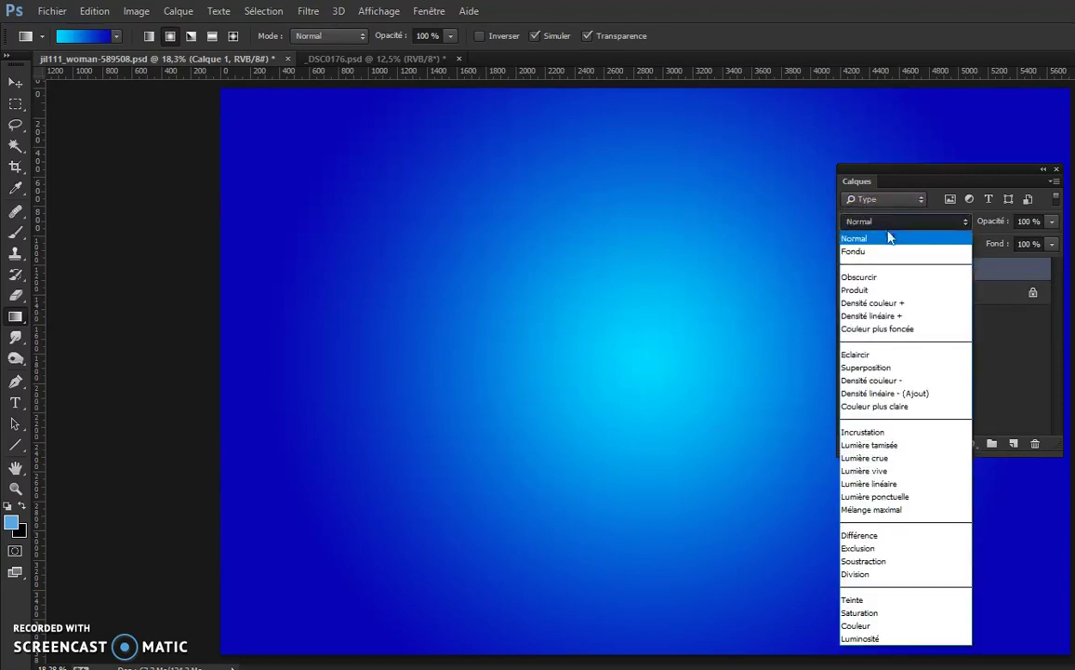
click(856, 252)
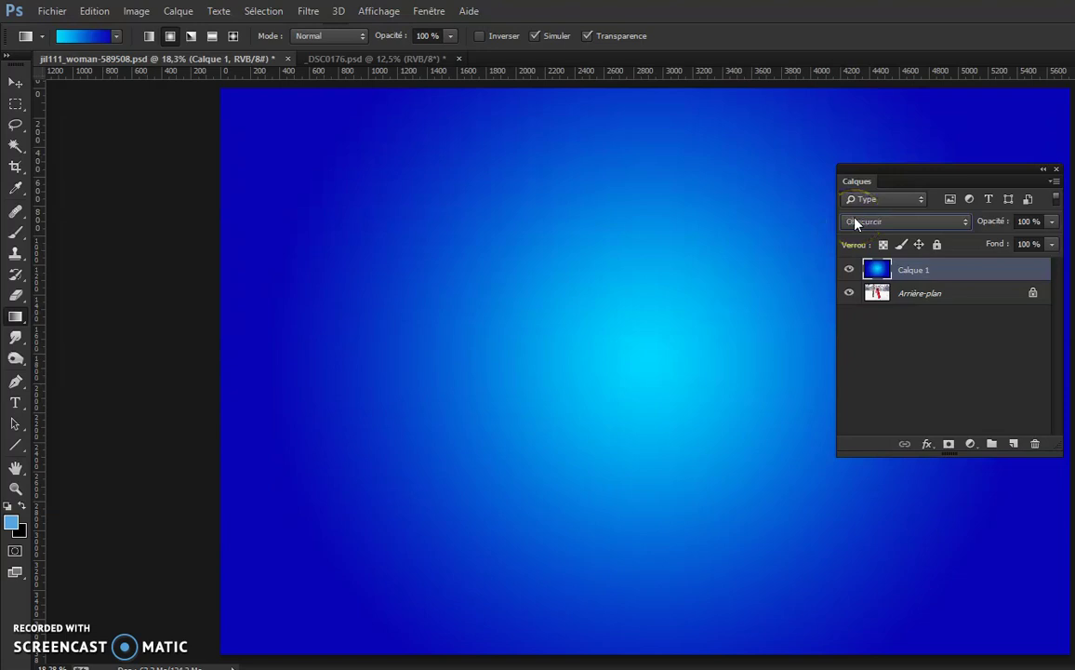
click(881, 243)
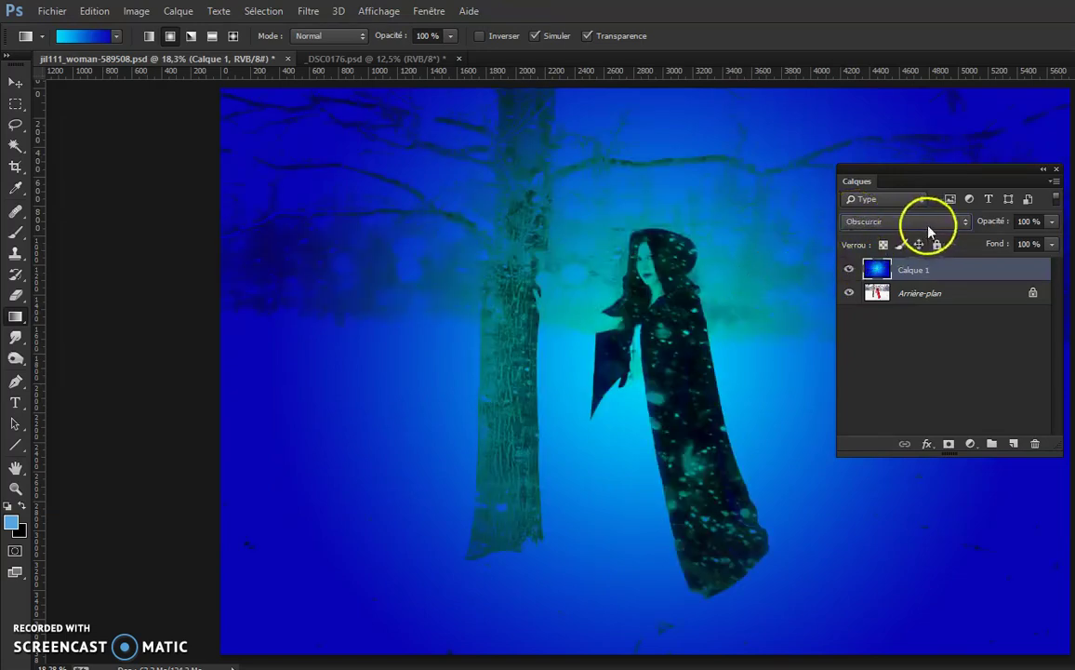
Cycle Calque 1's blend mode from Produit through to Couleur plus claire
drag(856, 171, 1014, 223)
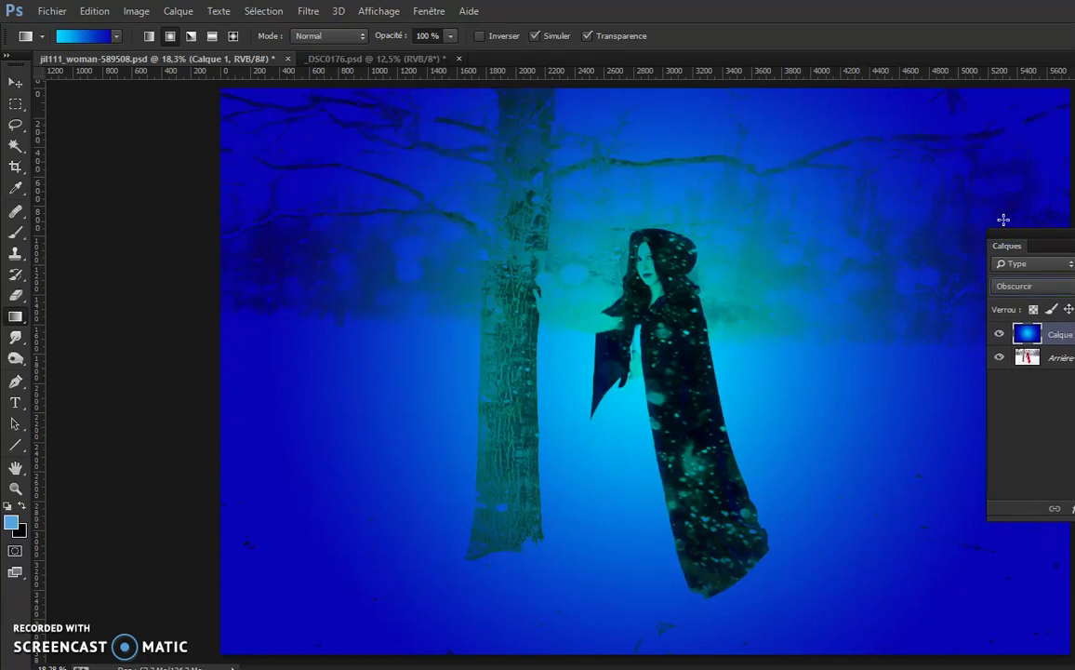
key(Down)
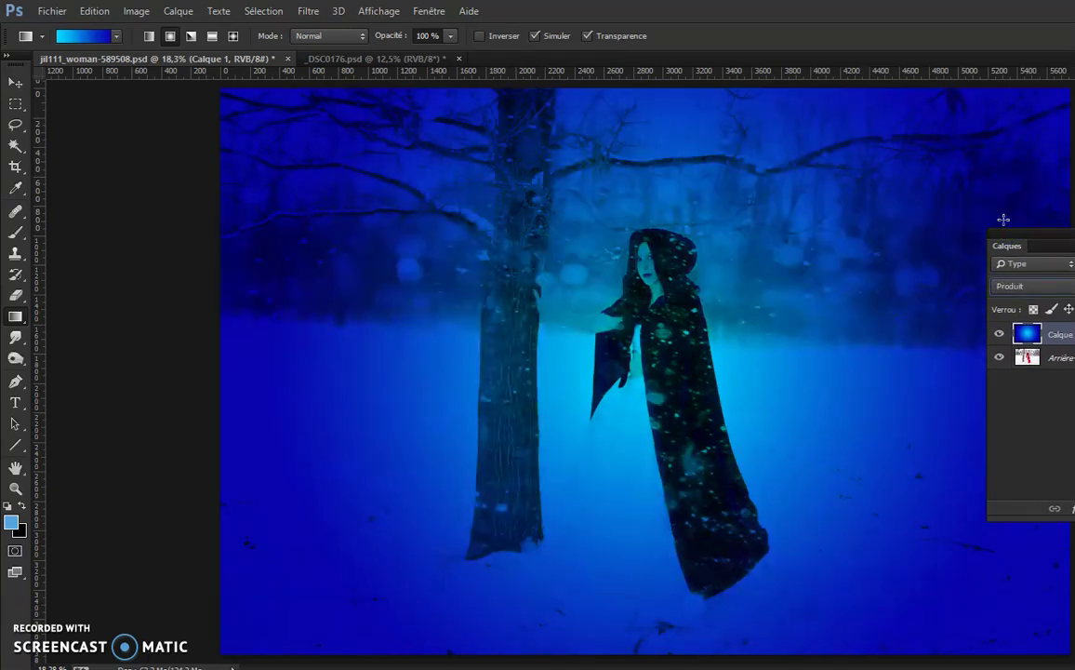
key(Down)
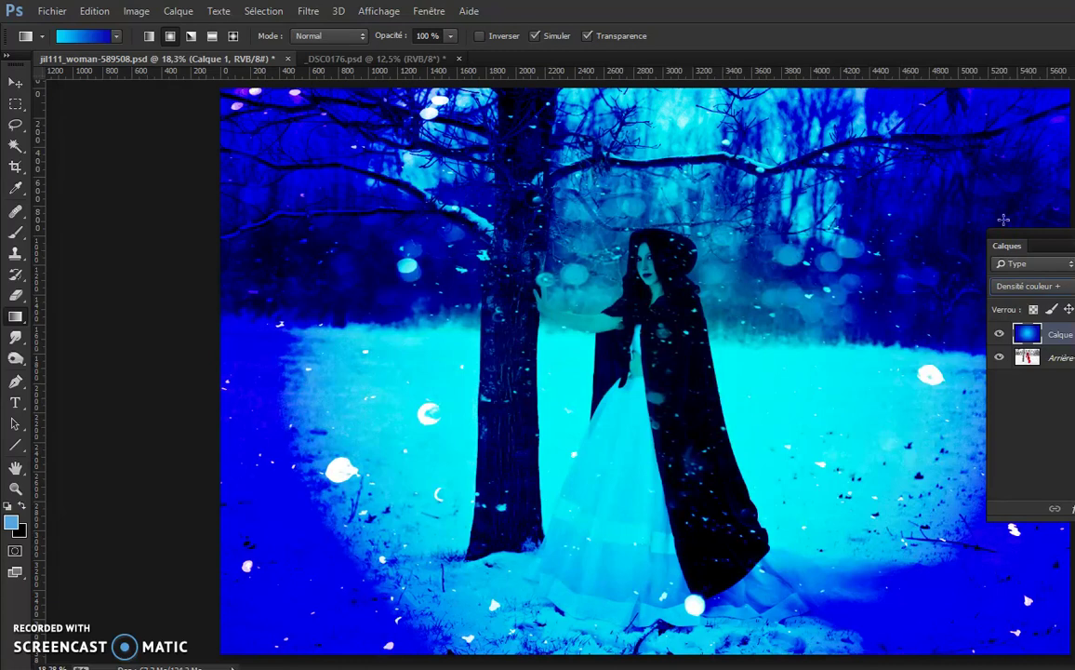
key(Down)
key(Down)
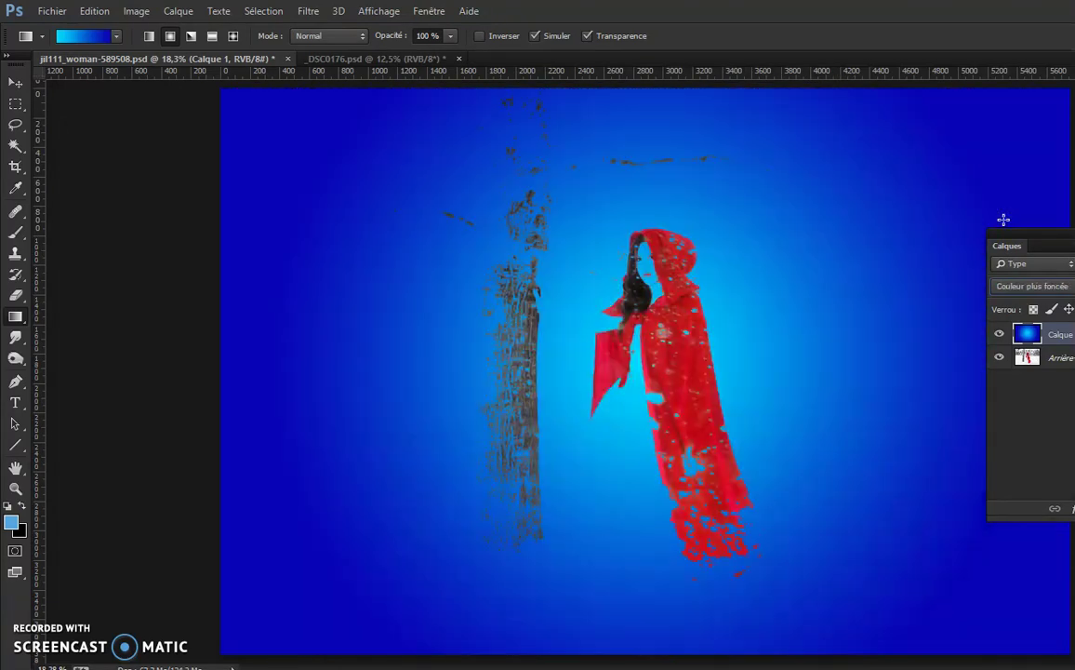
key(Down)
key(Down)
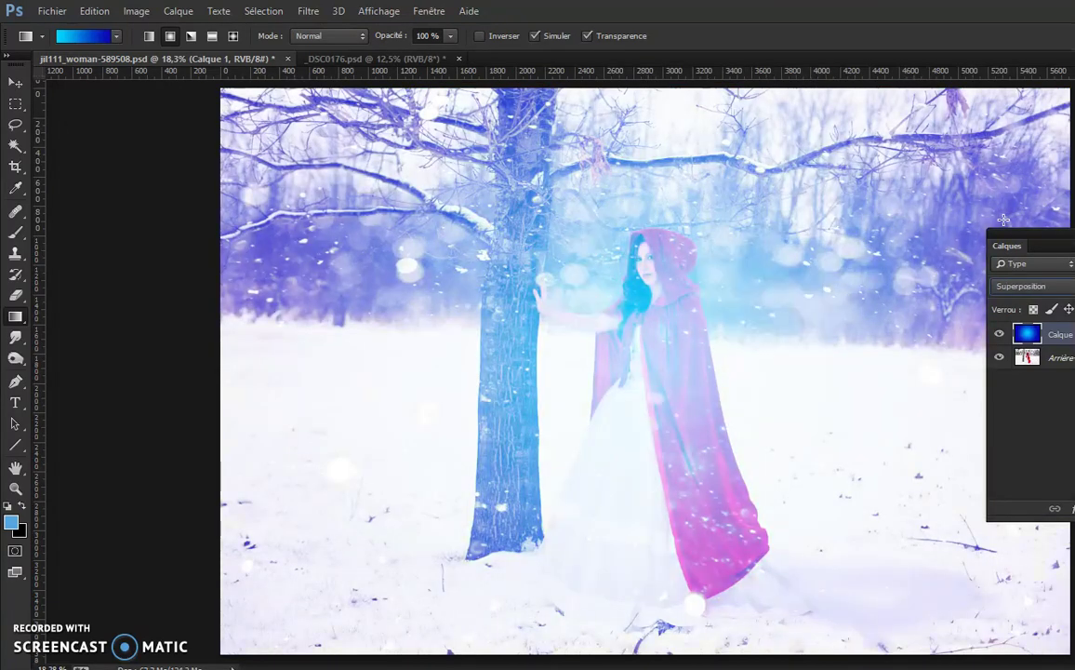
key(Down)
key(Down)
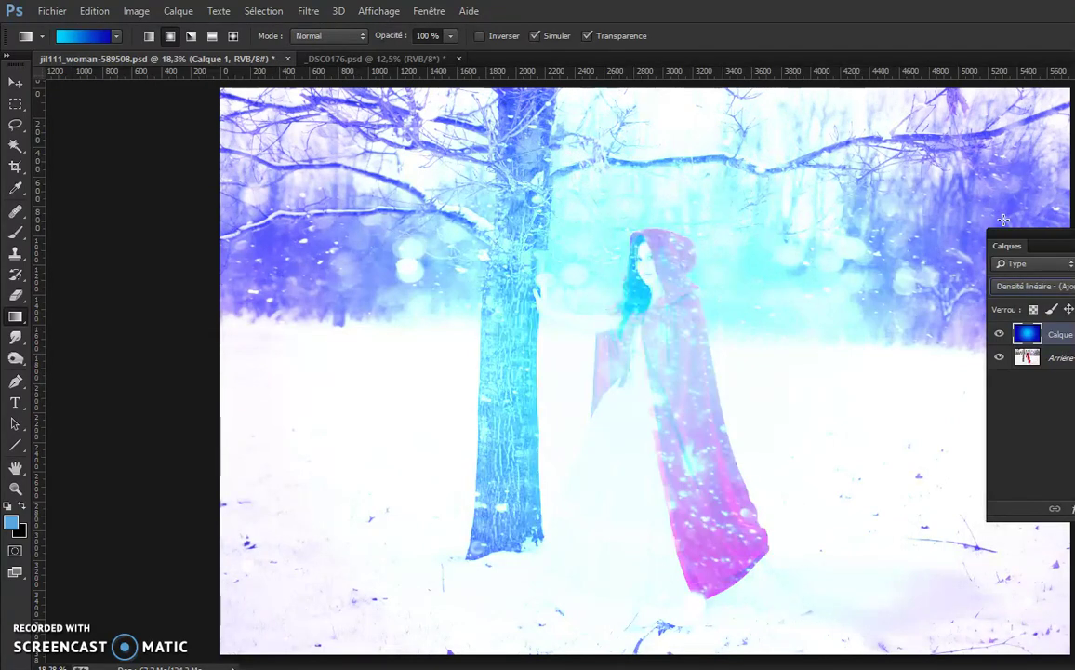
key(Down)
key(Down)
key(Down)
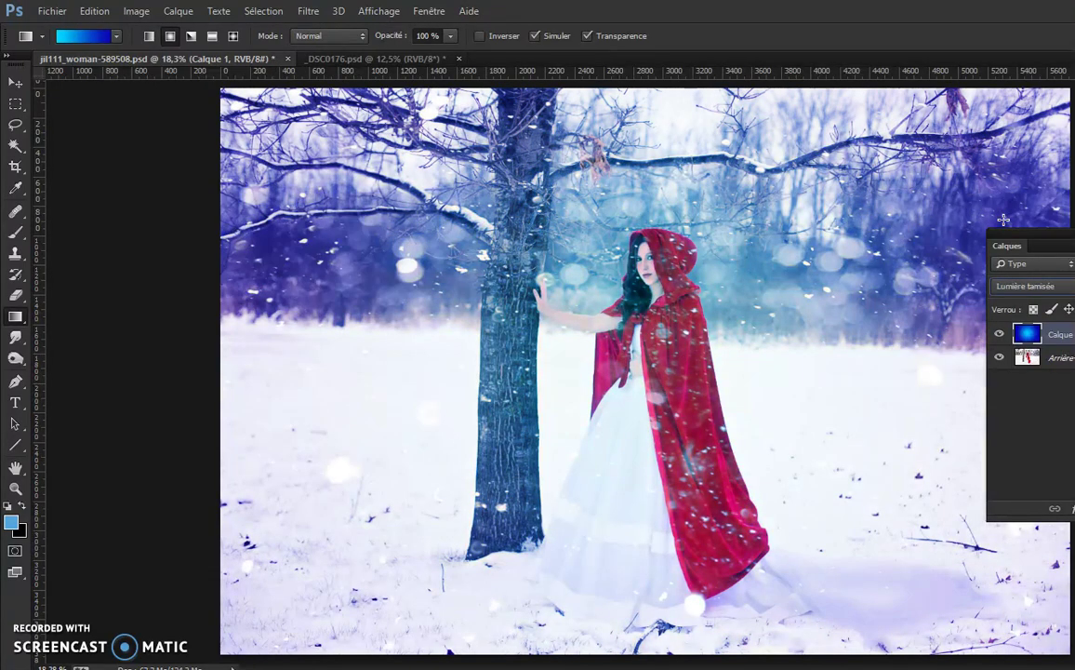
Review the blend list and keep Calque 1 on Lumière tamisée
drag(1045, 239, 878, 210)
click(949, 258)
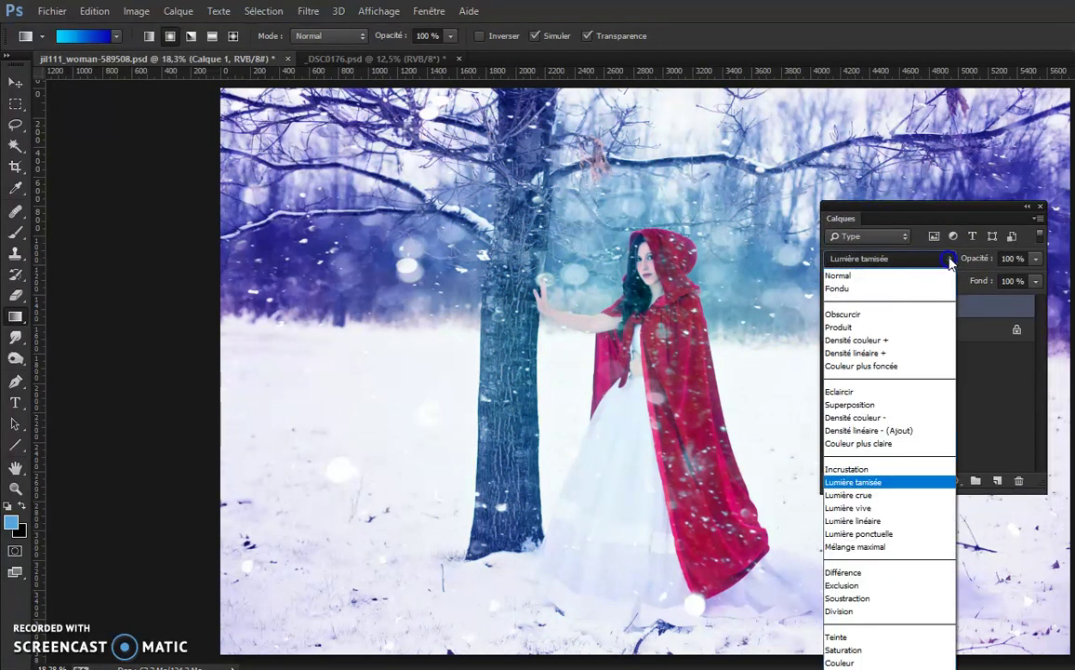
click(891, 318)
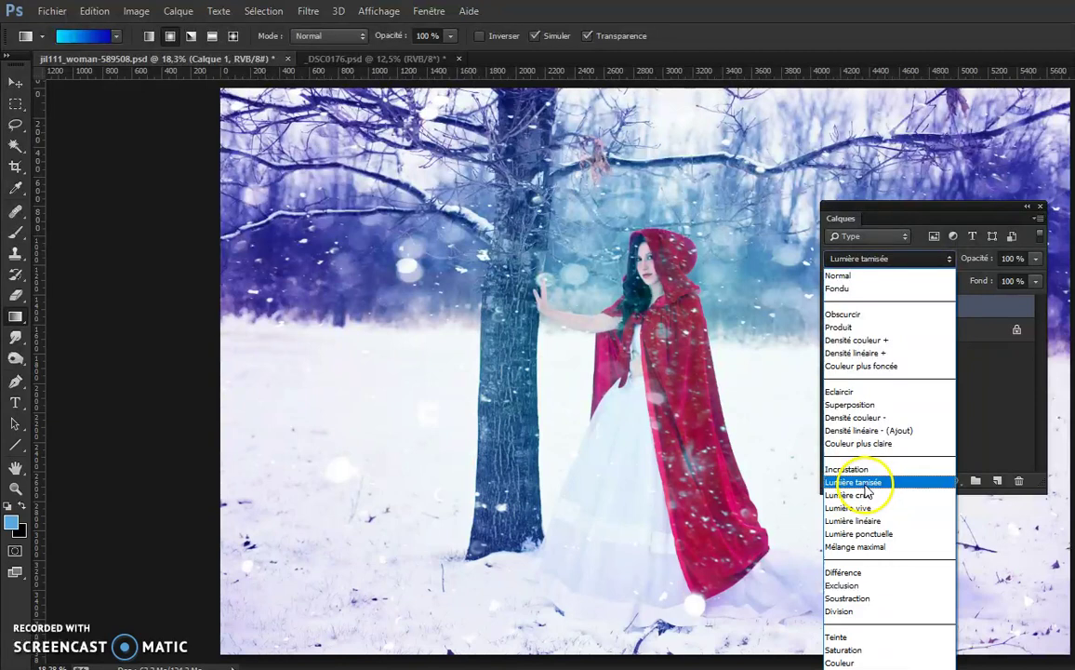
click(865, 483)
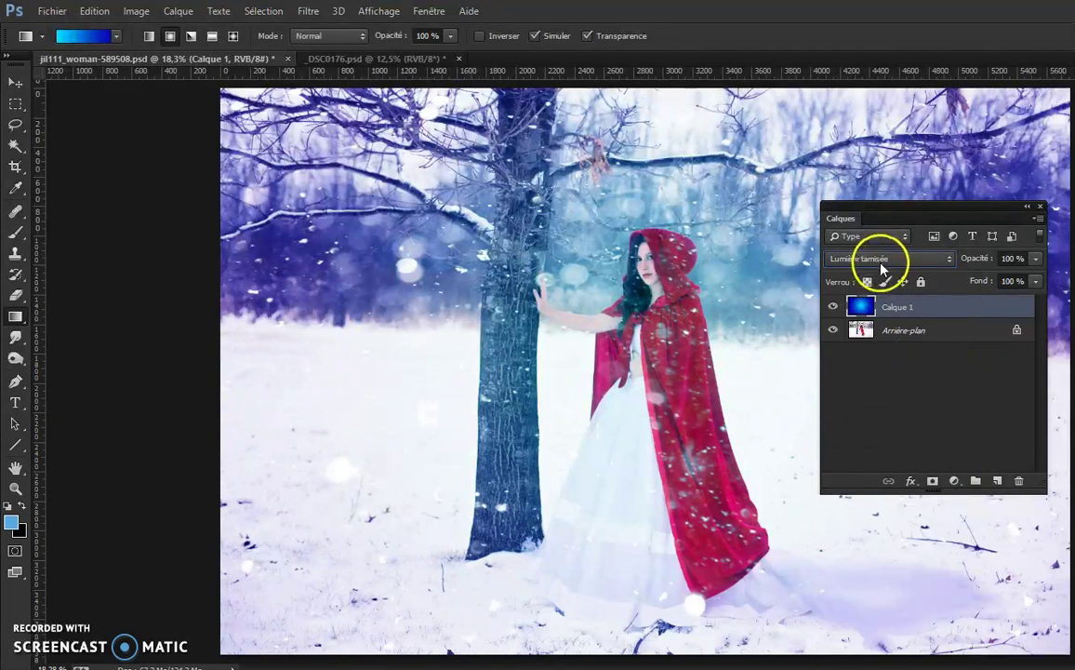
scroll(865, 256, down, 2)
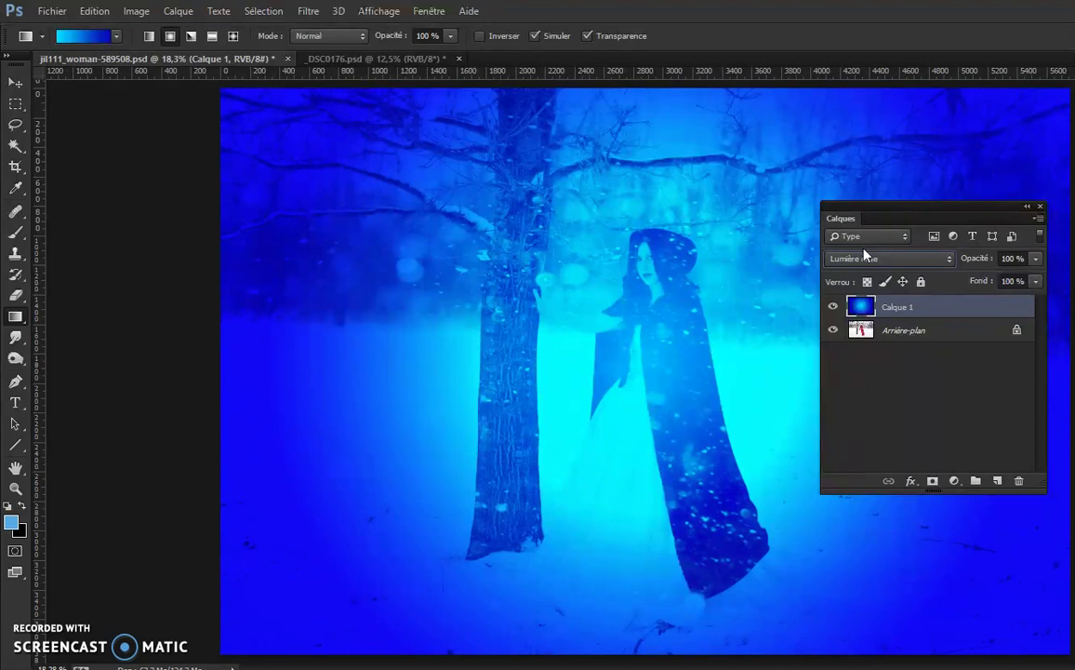
scroll(865, 256, down, 1)
Try the Teinte blend on Calque 1, then set it to Couleur
click(900, 258)
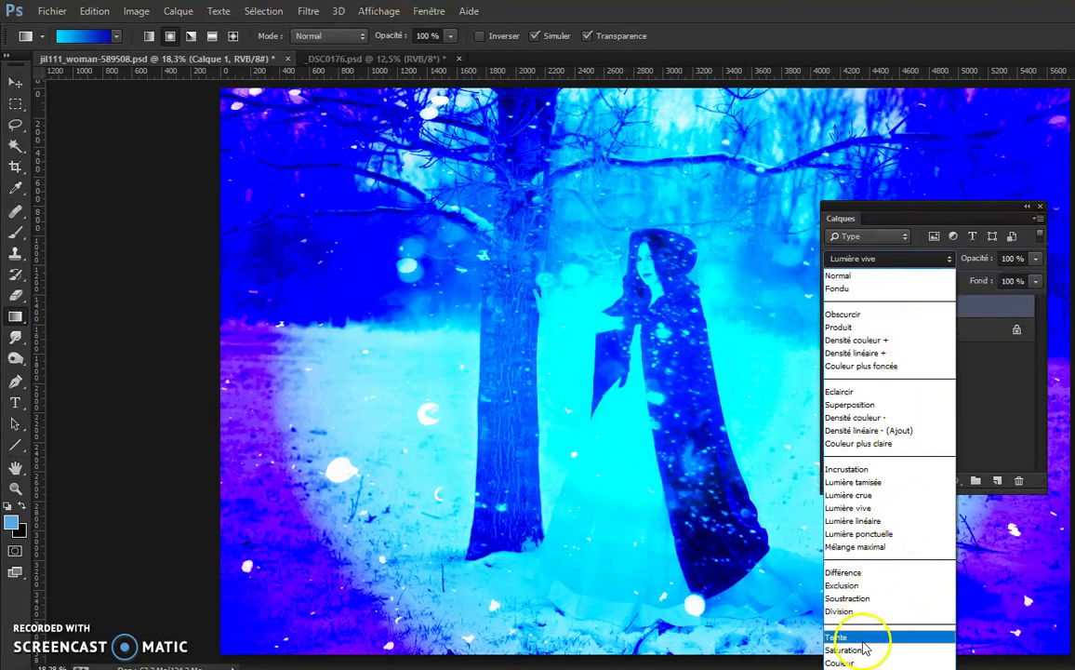
click(848, 638)
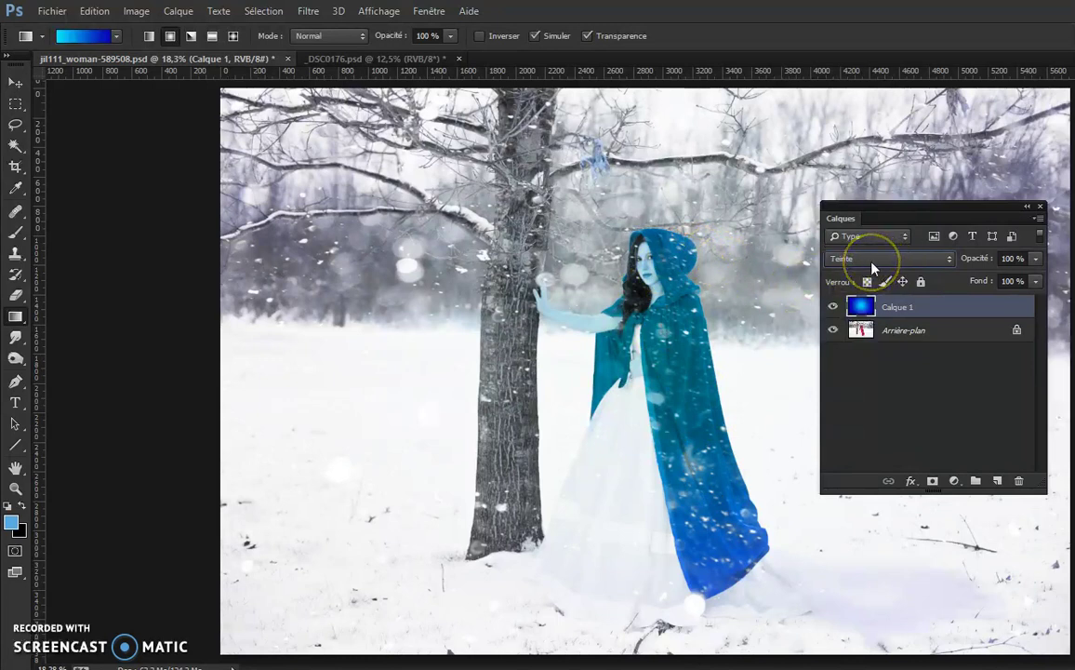
click(910, 259)
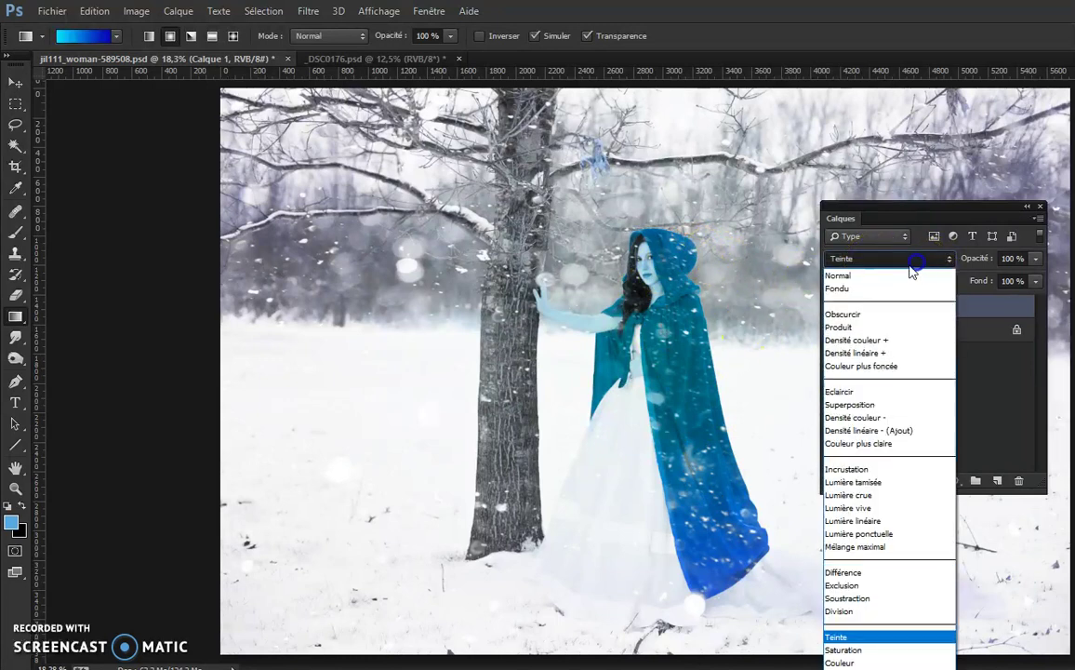
click(857, 660)
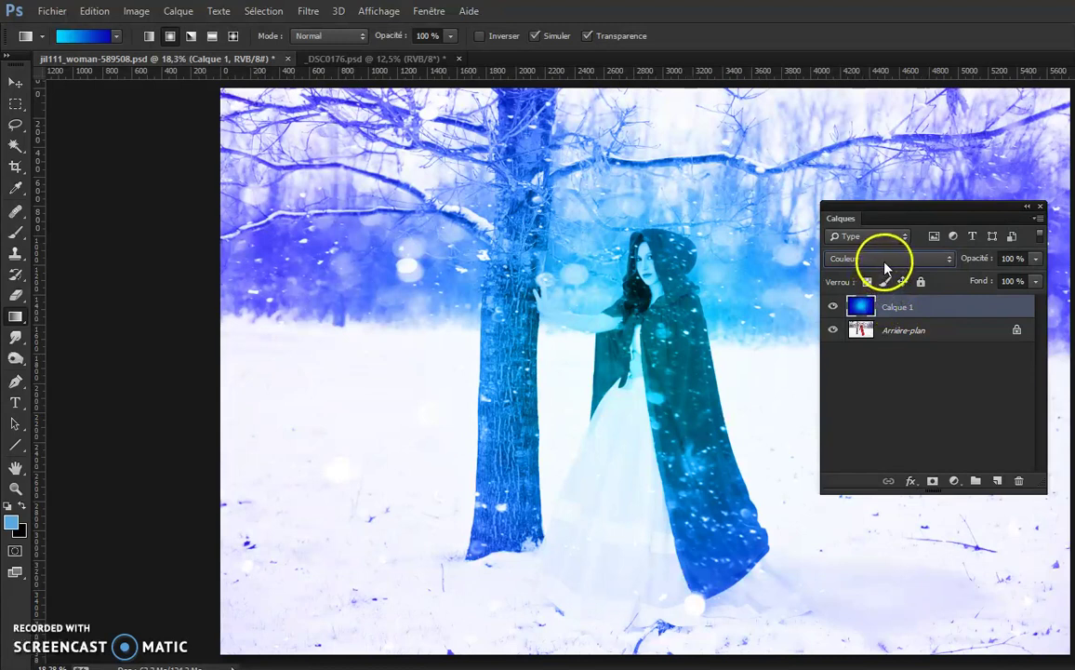
Reset Calque 1 to Normal, then scroll through the blend modes down to Teinte
click(884, 264)
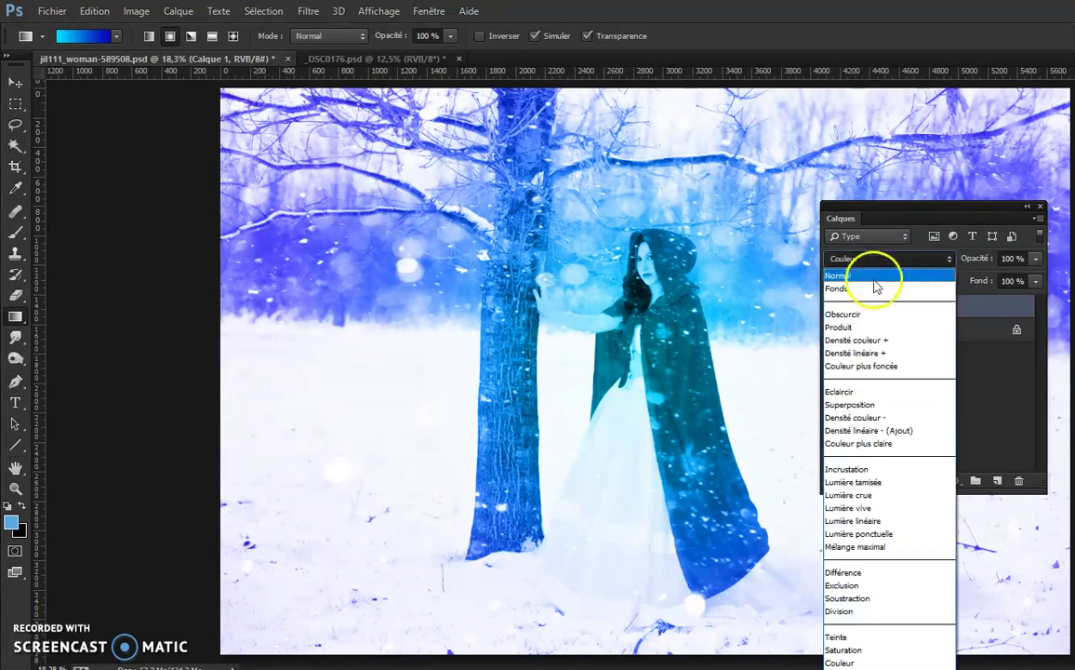
click(875, 278)
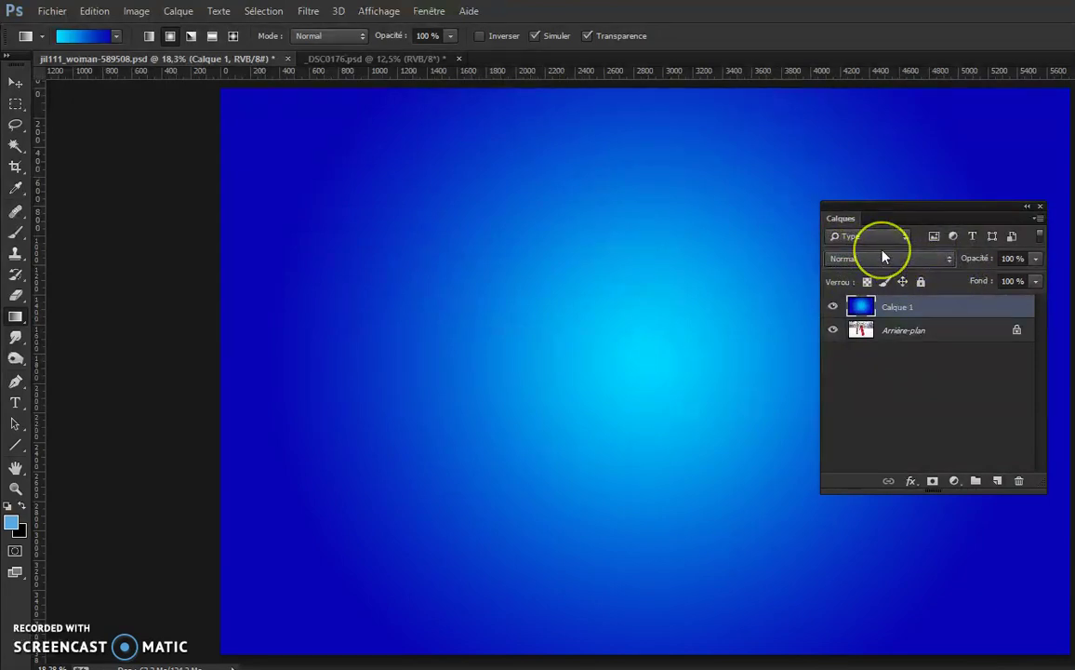
scroll(884, 257, down, 1)
scroll(884, 257, down, 1)
scroll(884, 257, down, 1)
scroll(883, 257, down, 2)
scroll(884, 257, down, 1)
scroll(883, 257, down, 2)
scroll(884, 256, down, 1)
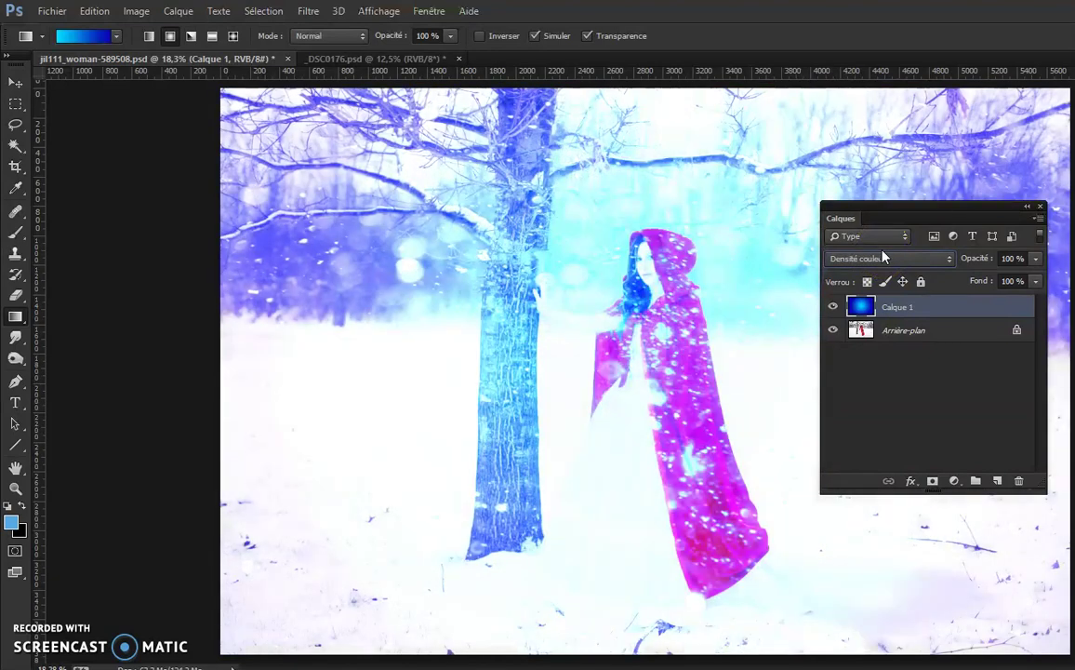
scroll(883, 257, down, 2)
scroll(884, 257, down, 1)
scroll(884, 256, down, 1)
scroll(884, 257, down, 1)
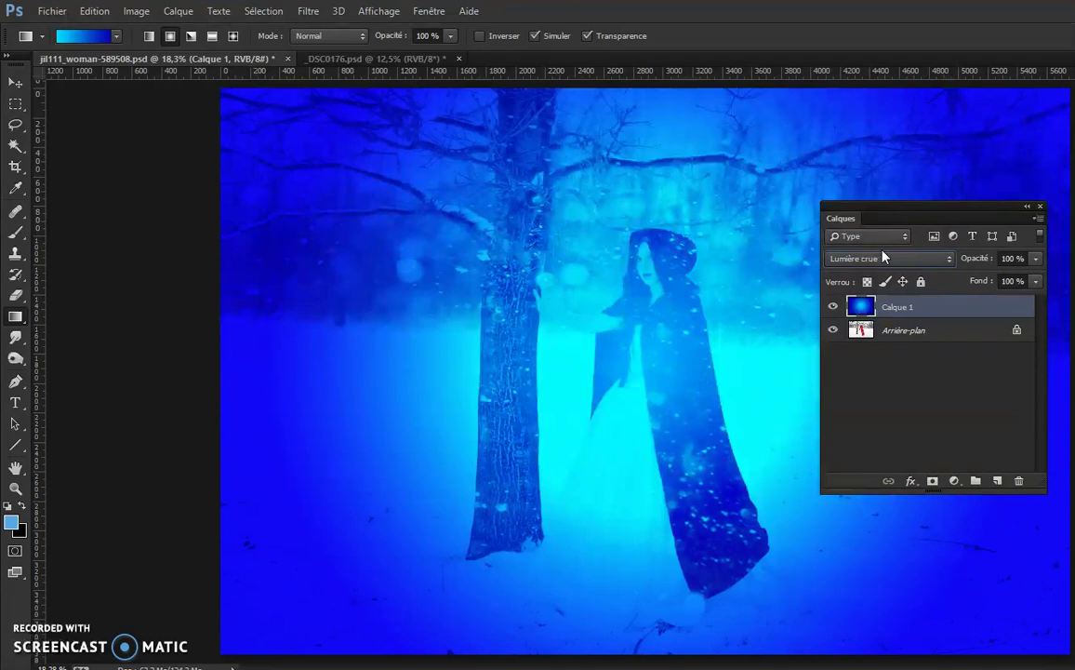
scroll(883, 257, down, 1)
scroll(884, 256, down, 2)
scroll(884, 257, down, 1)
scroll(884, 258, down, 1)
scroll(884, 258, down, 1)
scroll(884, 258, down, 1)
scroll(884, 257, down, 1)
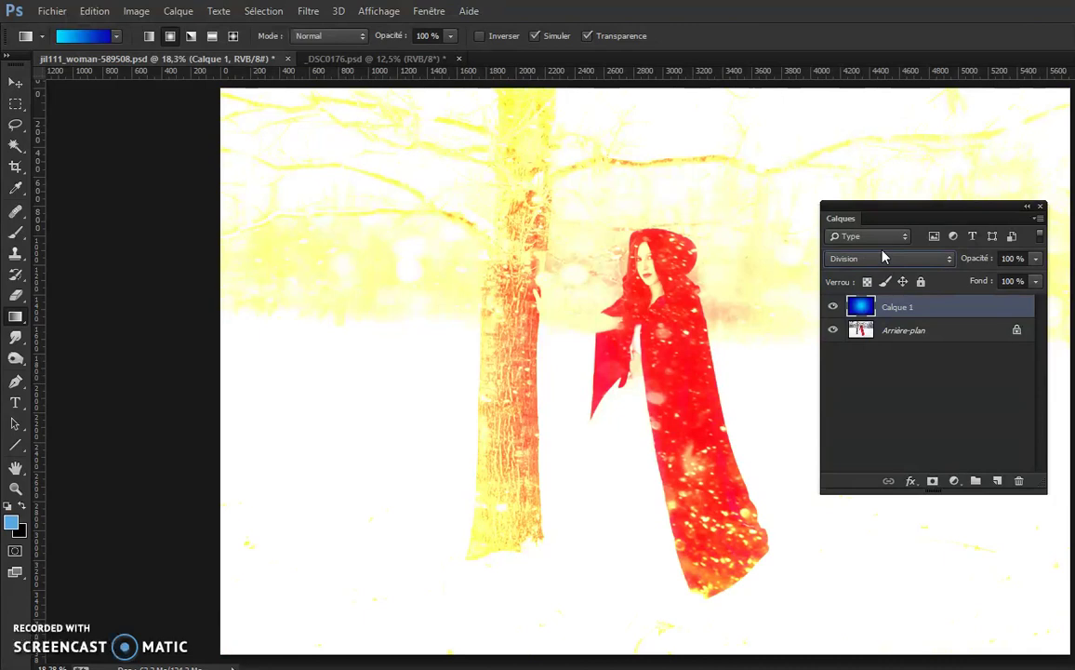
scroll(884, 258, down, 1)
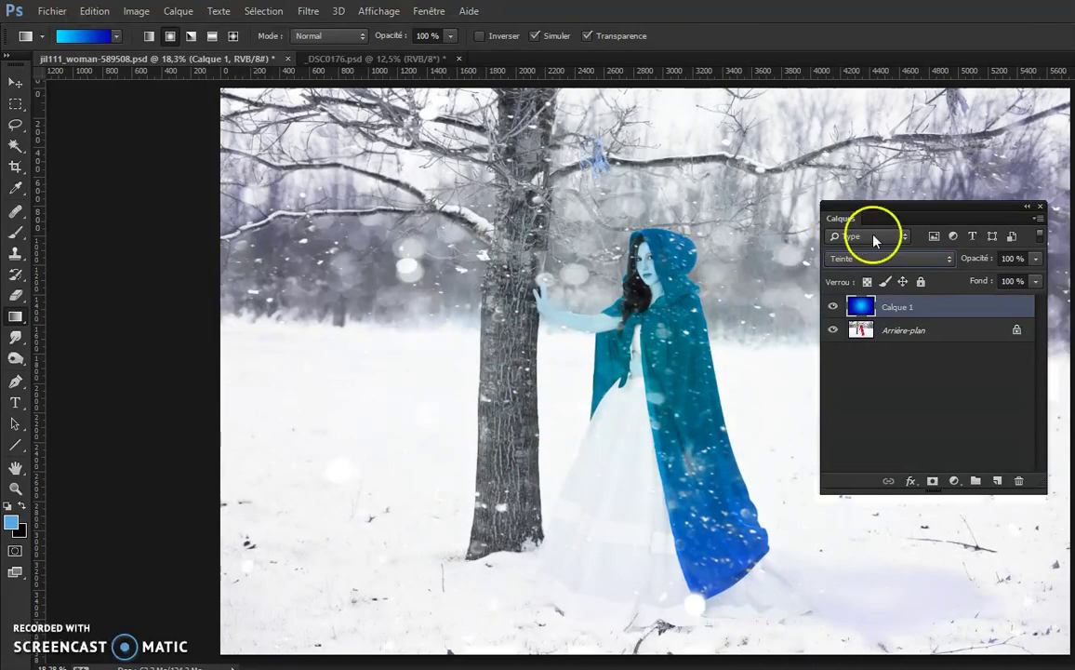
Set Calque 1 opacity to 66%, pick a transparent gradient preset, and switch to _DSC0176.psd
click(1036, 260)
drag(1017, 276, 1005, 284)
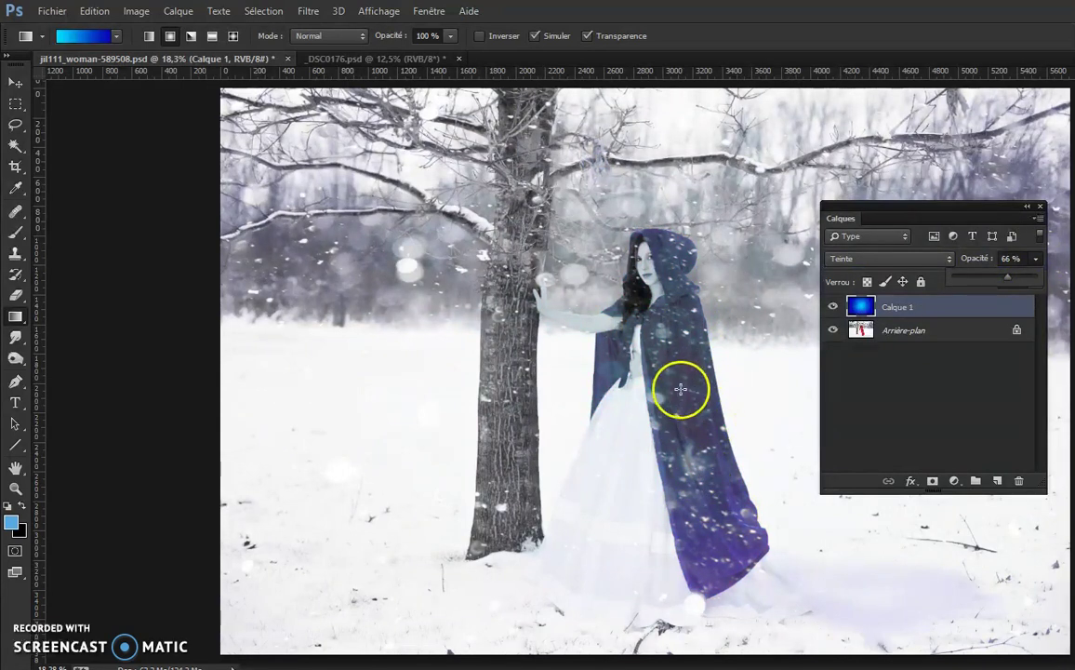
key(period)
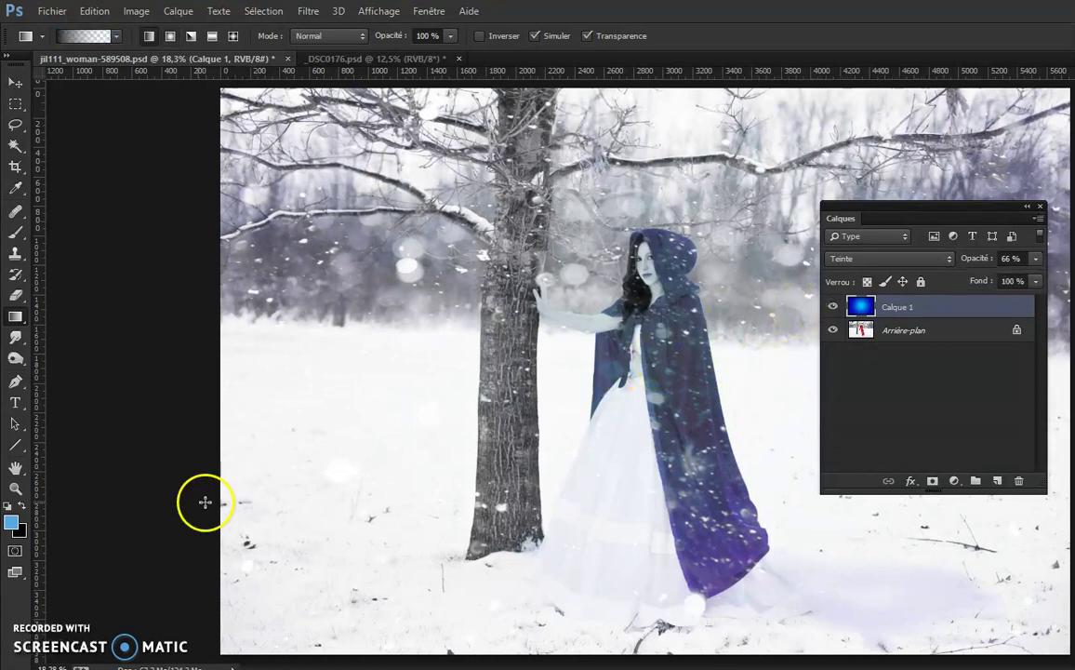
click(353, 61)
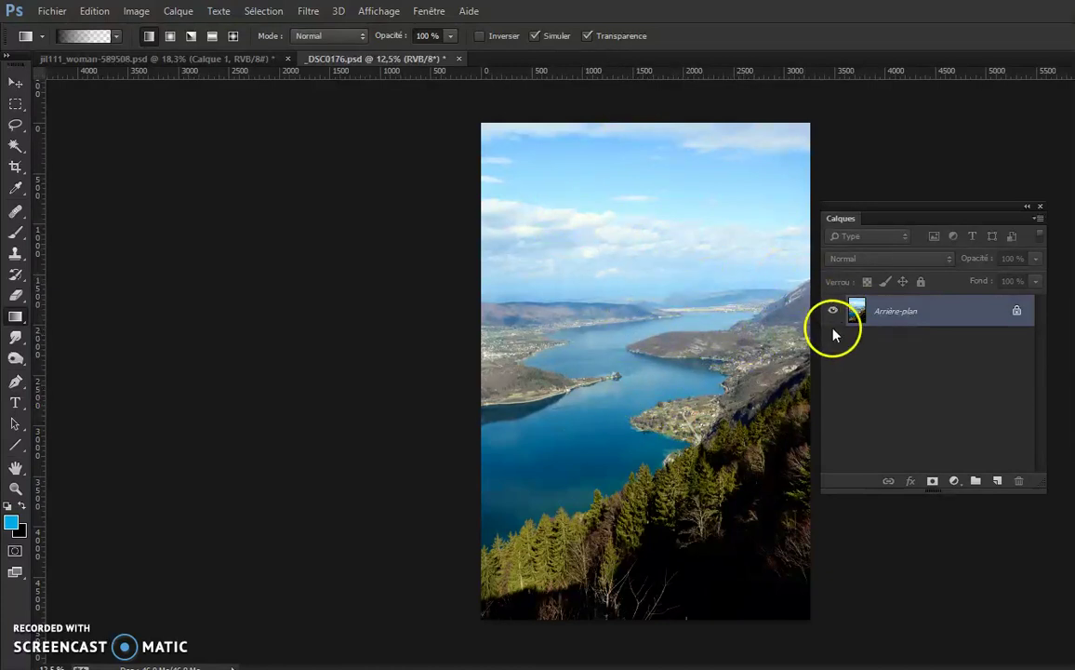
Add an empty Calque 1 layer above the lake photo and choose the black-to-transparent gradient
click(997, 481)
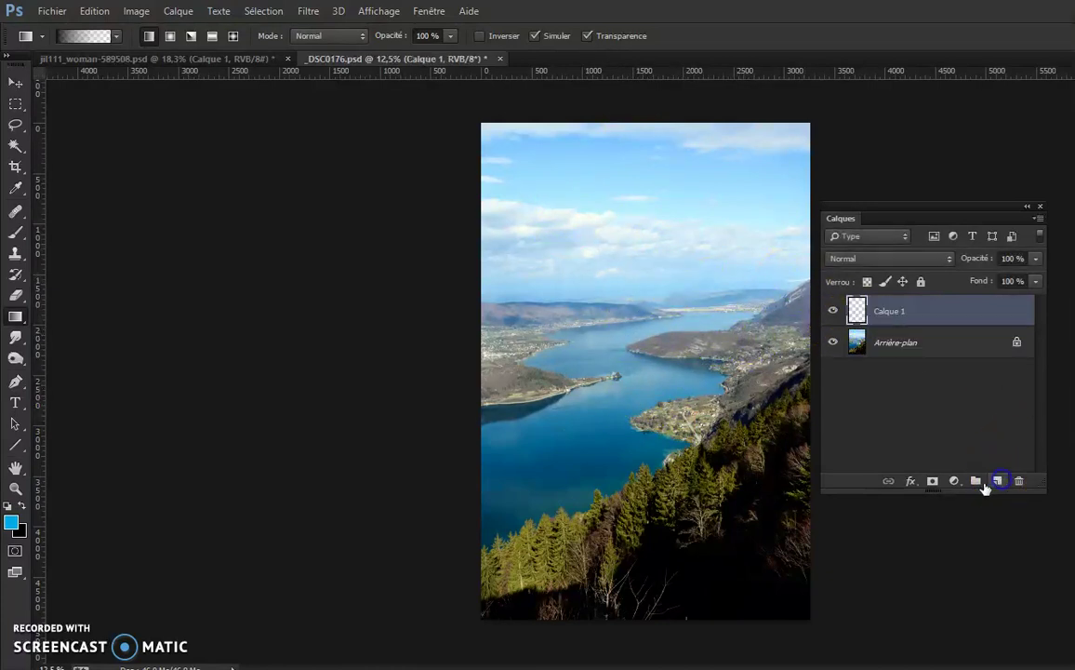
click(81, 41)
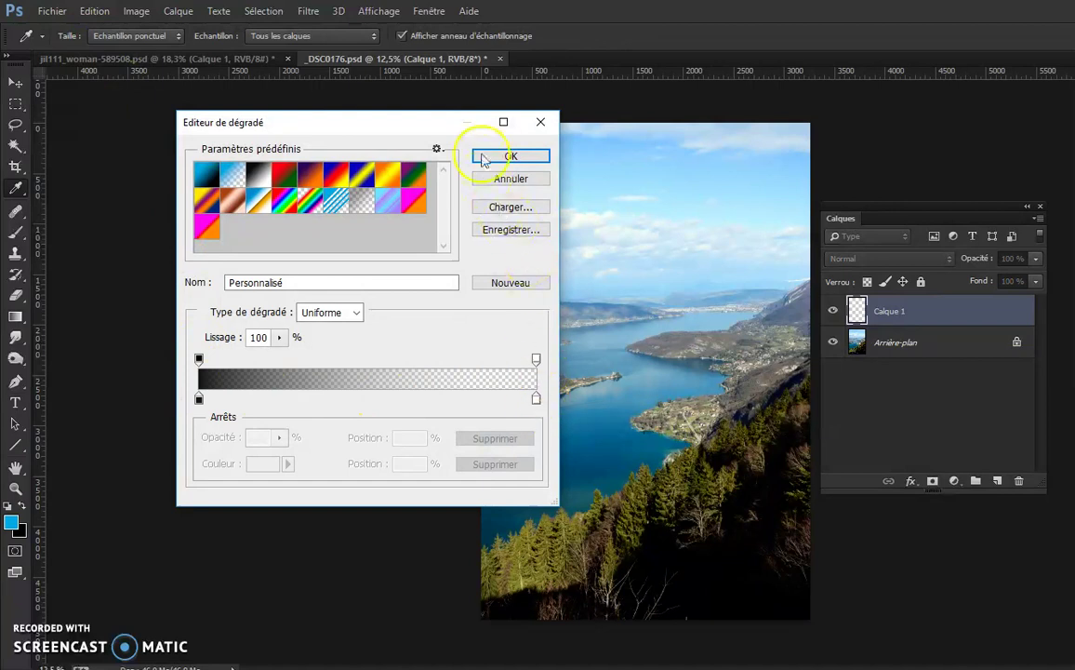
click(507, 155)
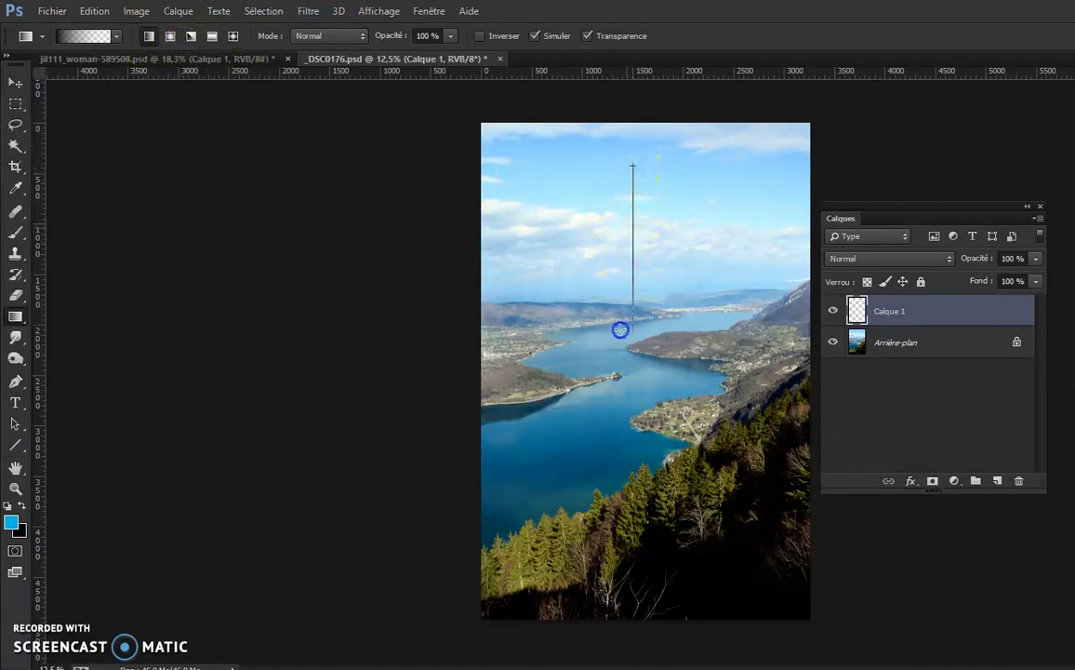
Drag several trial black-to-transparent fades down from the top of the lake photo
drag(625, 402, 626, 407)
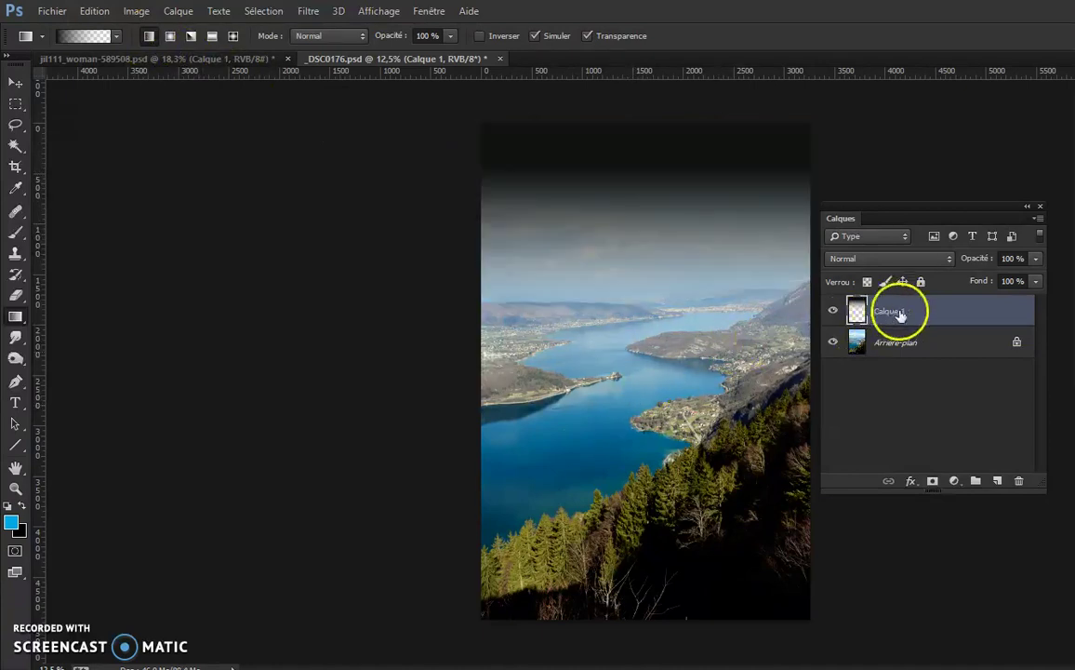
drag(652, 152, 644, 236)
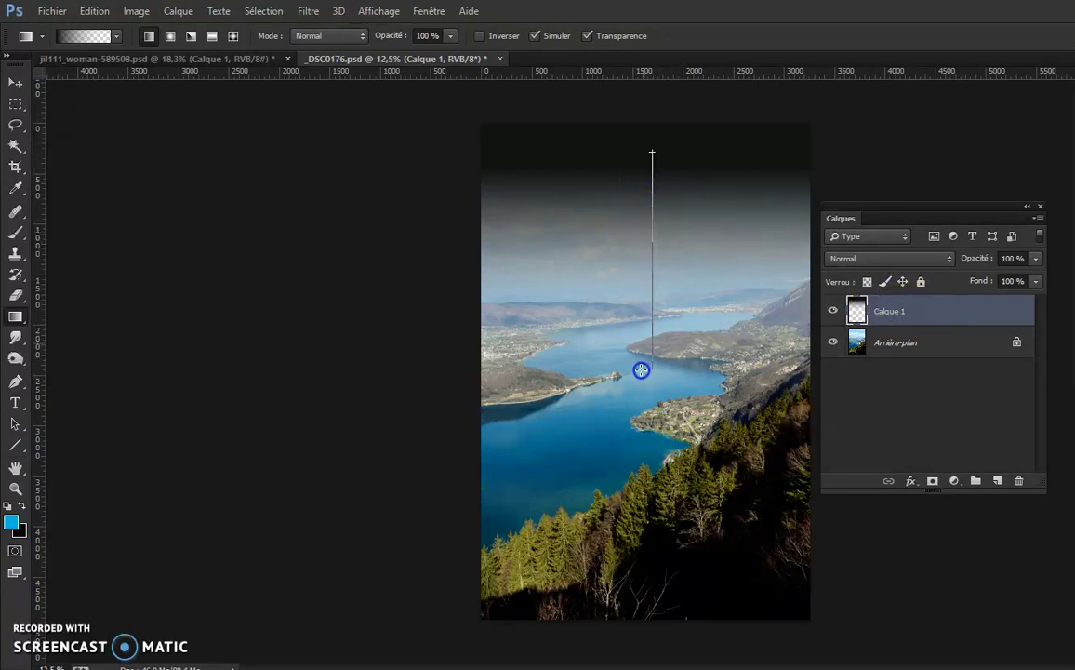
drag(642, 370, 642, 371)
drag(644, 148, 641, 485)
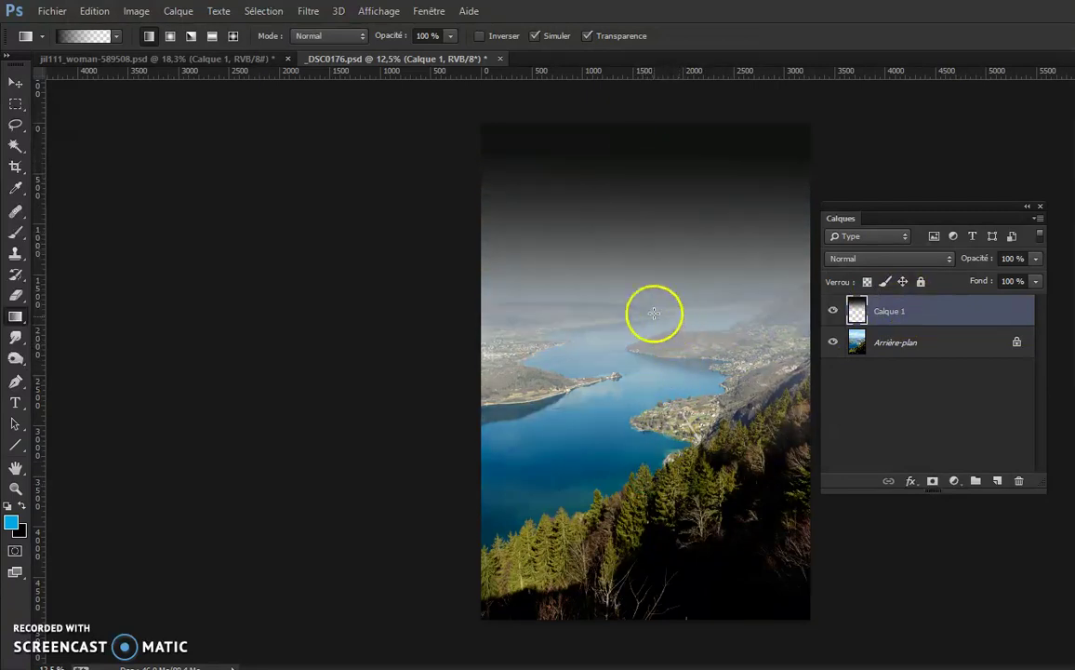
mouse_move(643, 169)
mouse_down()
mouse_move(657, 395)
mouse_move(651, 478)
mouse_up()
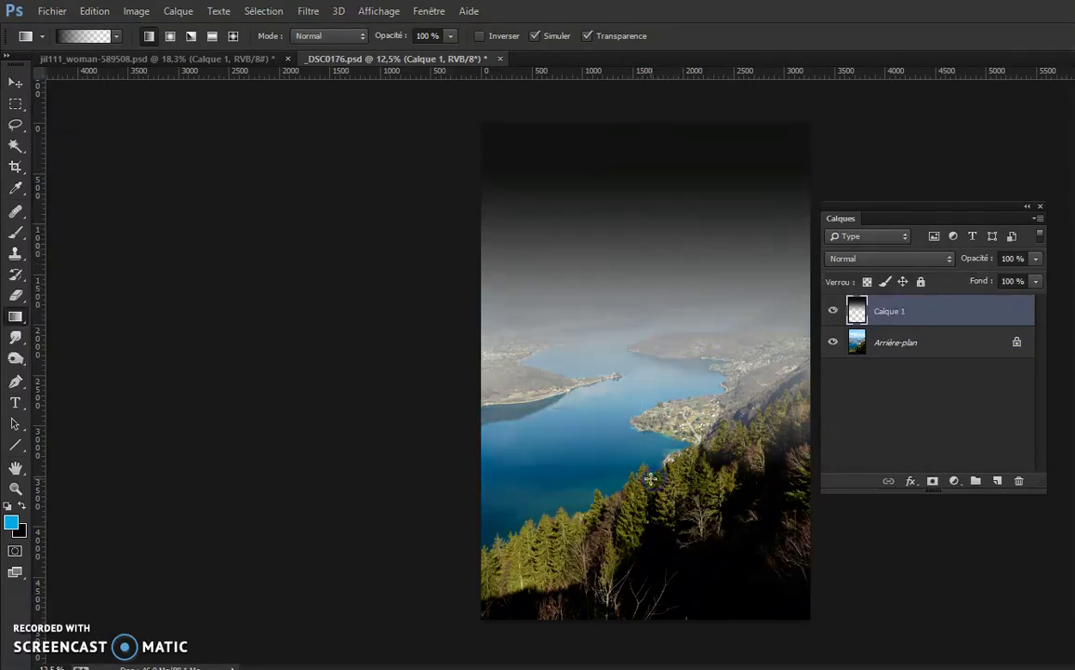
click(632, 162)
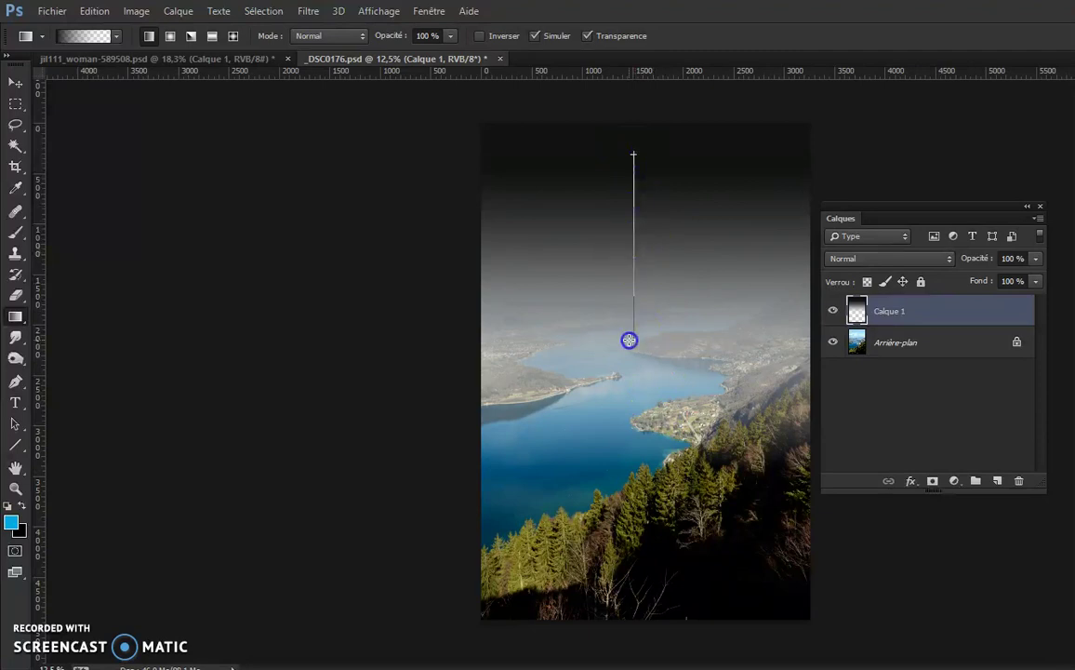
drag(630, 341, 630, 340)
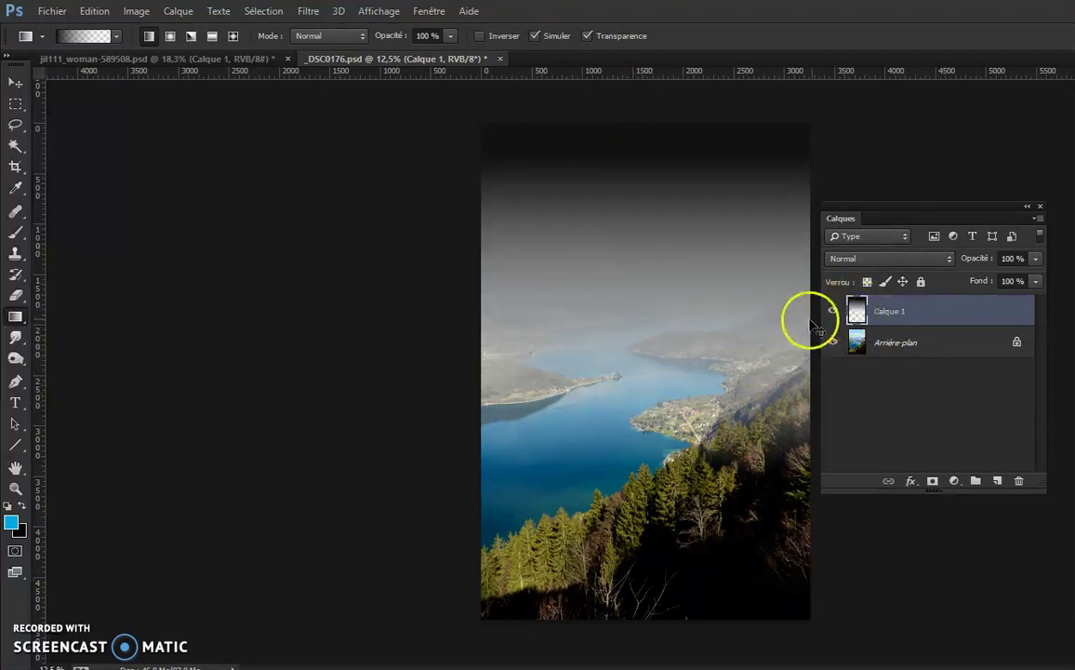
Clear Calque 1, redraw the black fade from the top down to the hills, and deselect
ctrl+click(856, 313)
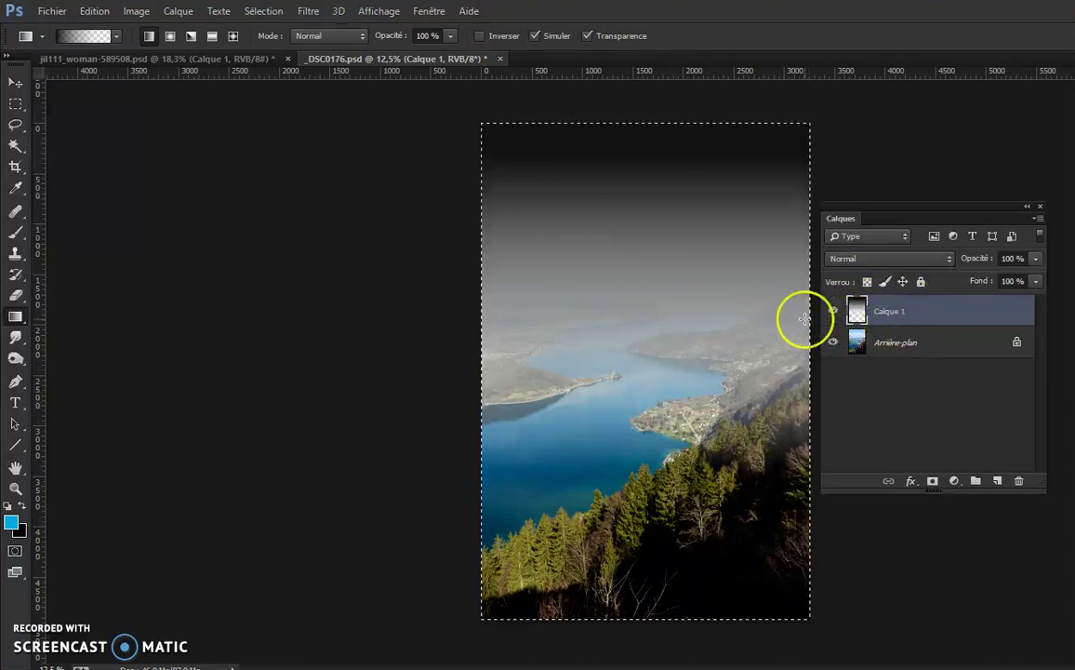
key(Delete)
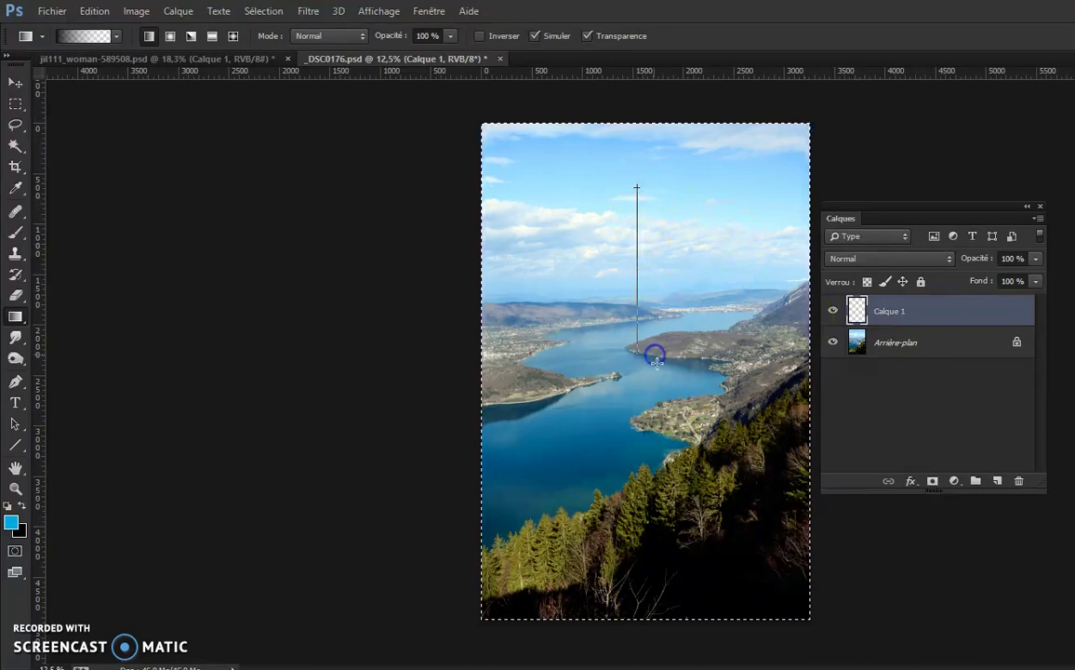
drag(635, 188, 636, 312)
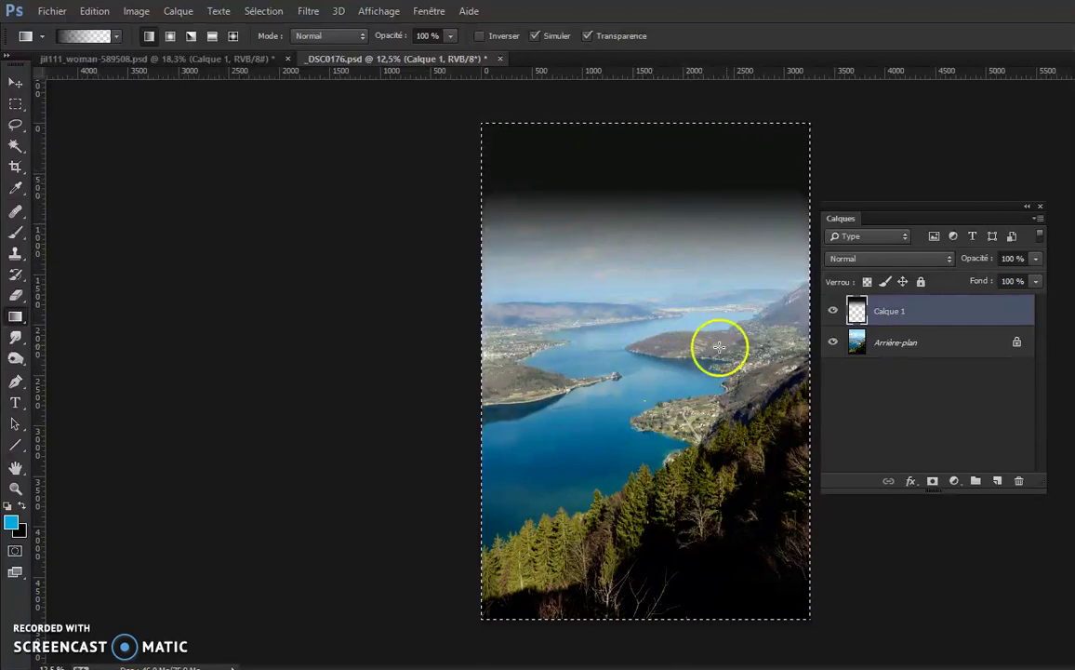
key(ctrl+d)
Set Calque 1 to Lumière tamisée blend mode and toggle its visibility to compare the sky
click(909, 264)
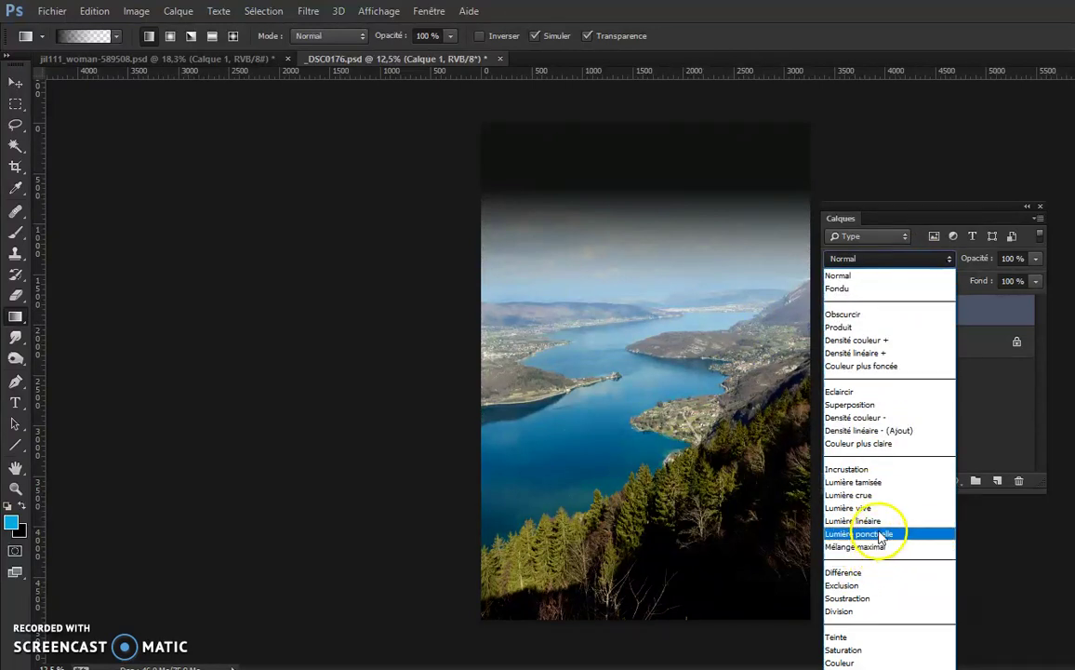
click(879, 483)
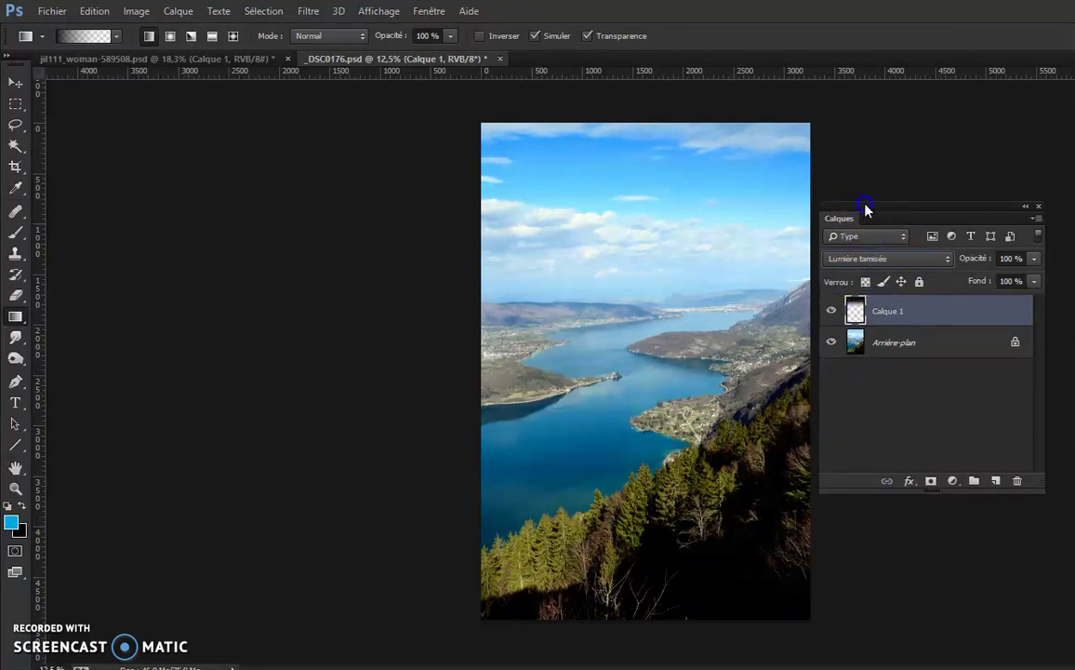
drag(867, 212, 866, 145)
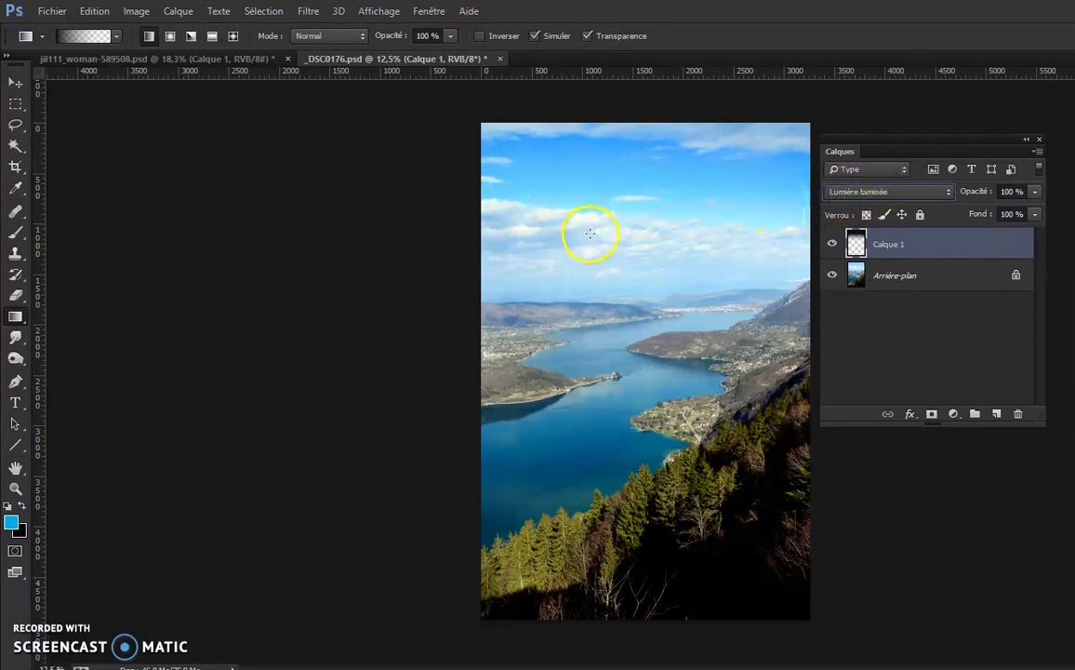
click(834, 245)
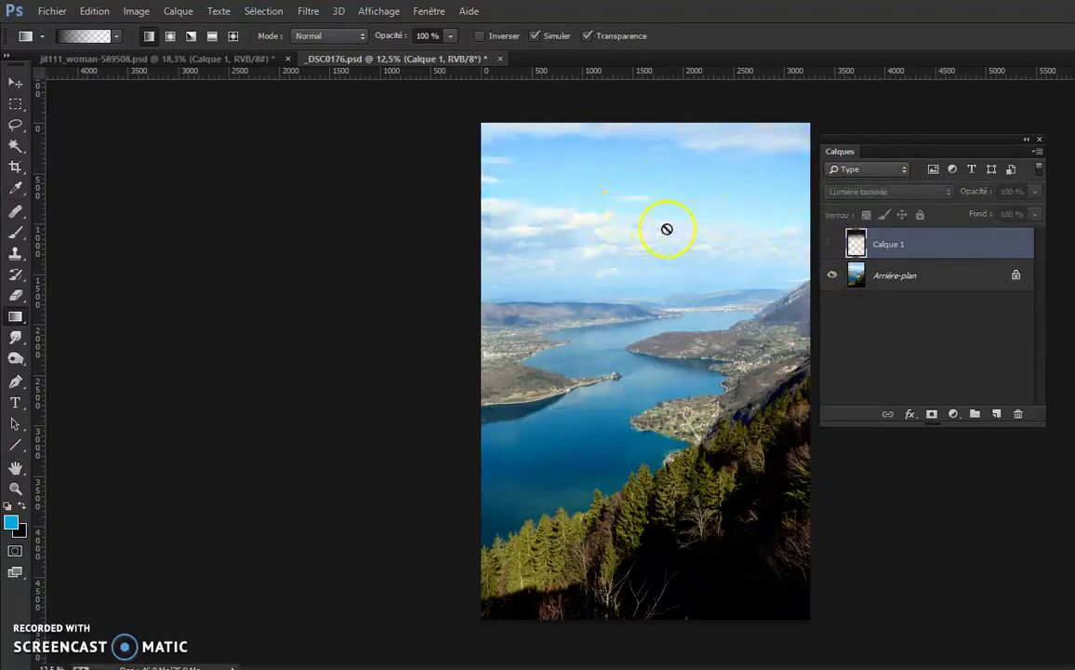
click(832, 246)
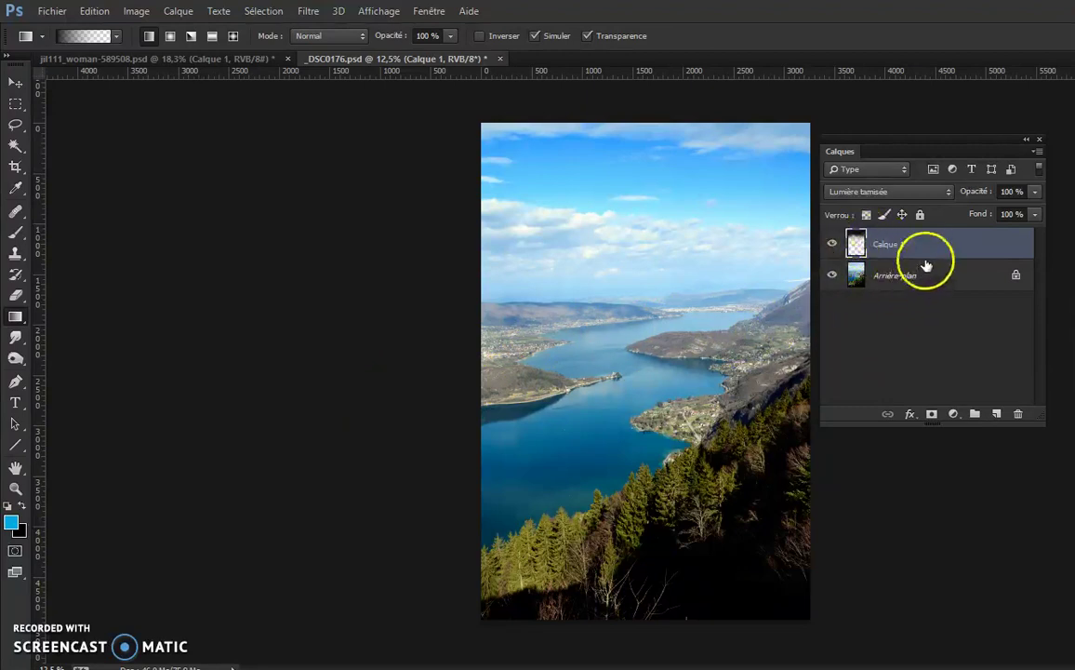
click(907, 197)
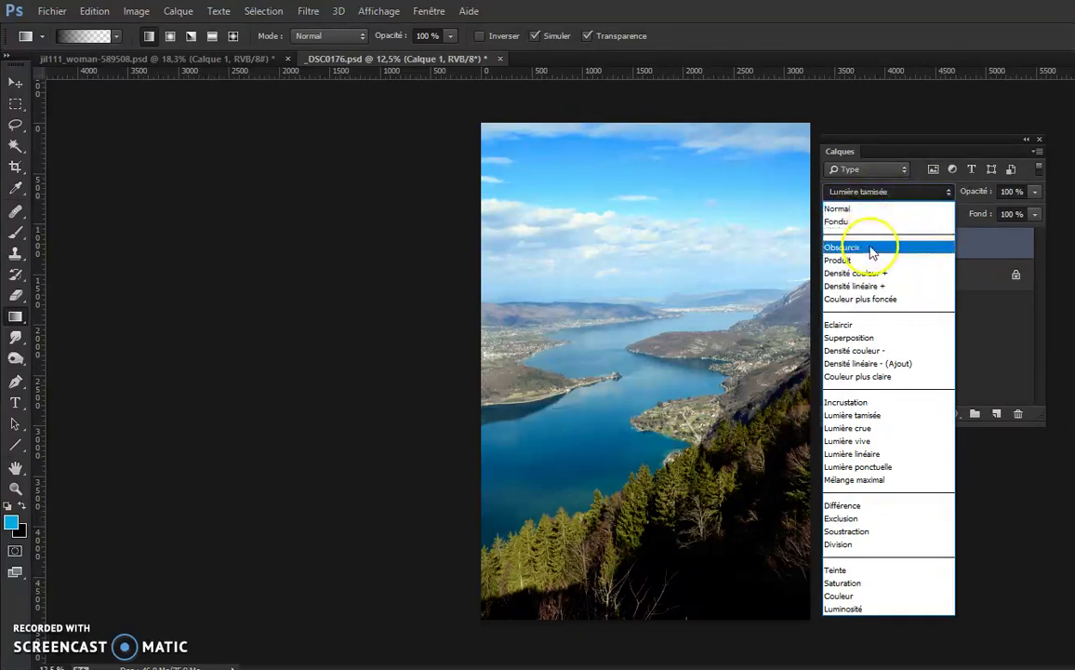
click(854, 286)
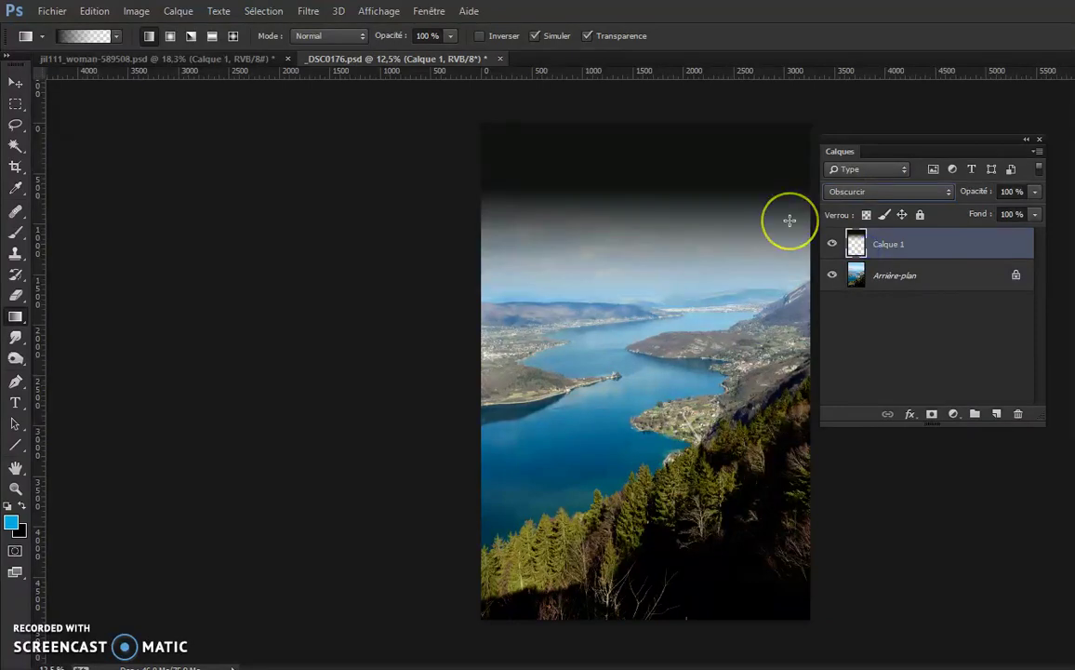
key(Down)
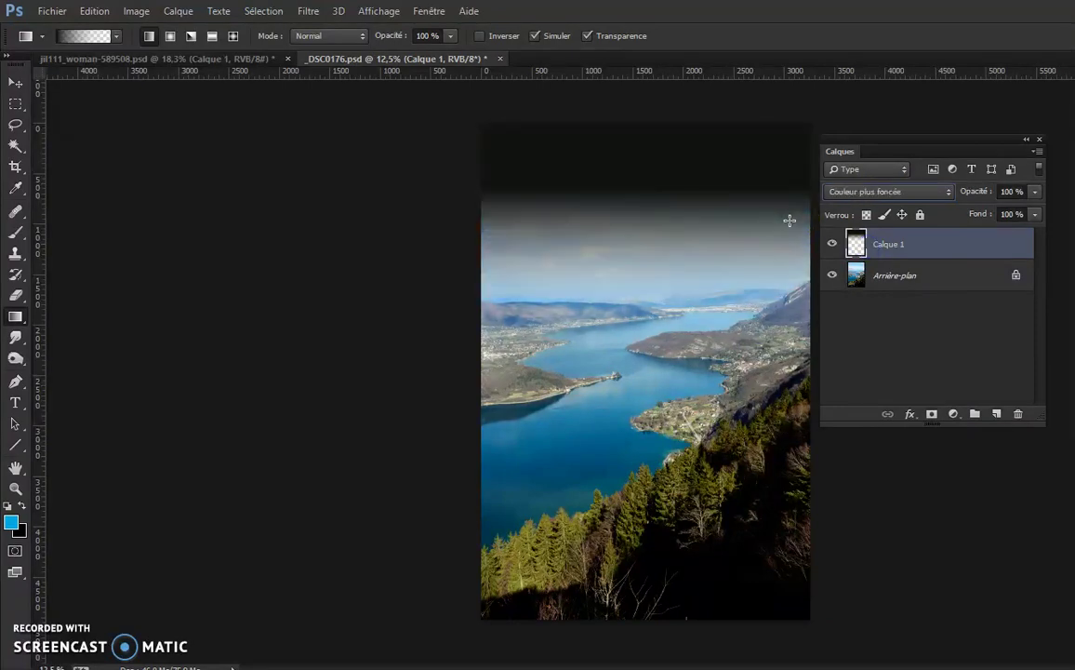
click(898, 196)
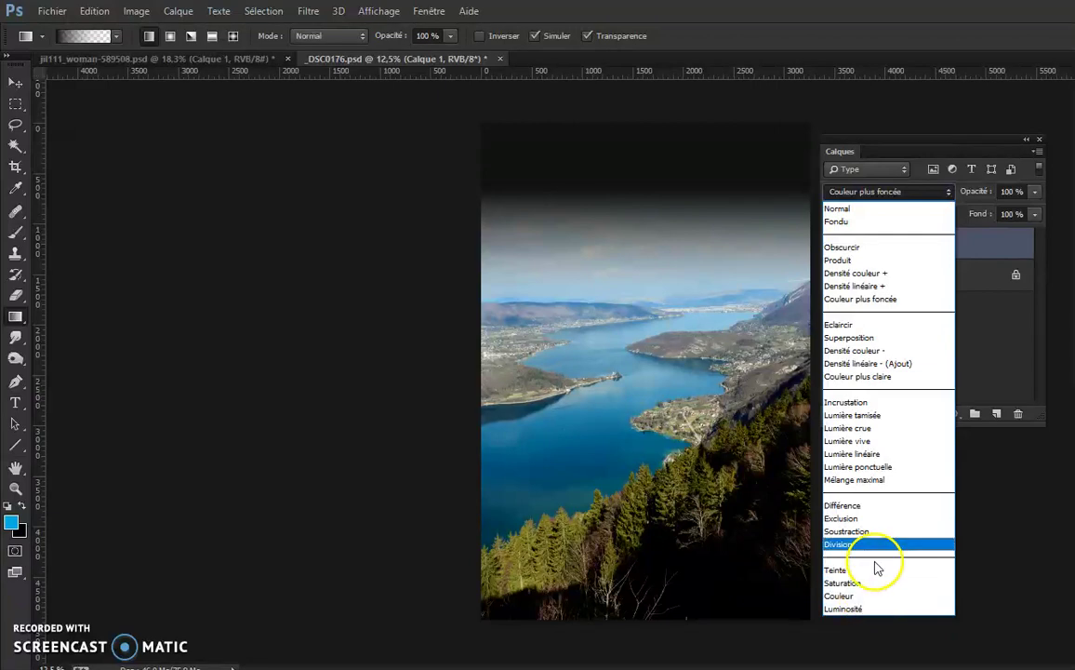
click(874, 571)
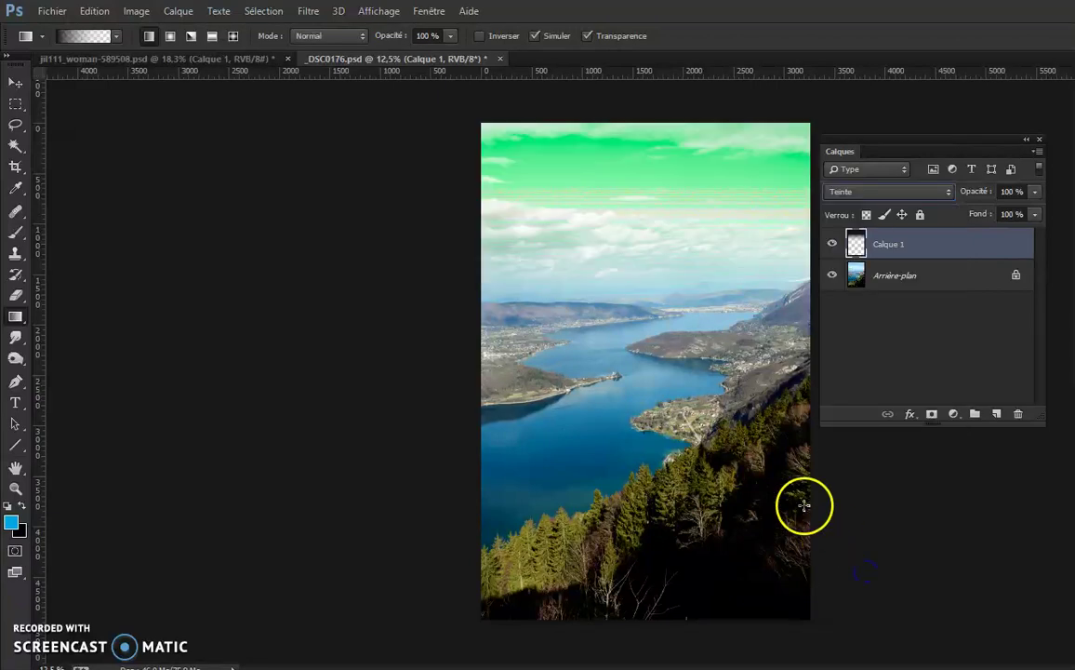
click(870, 193)
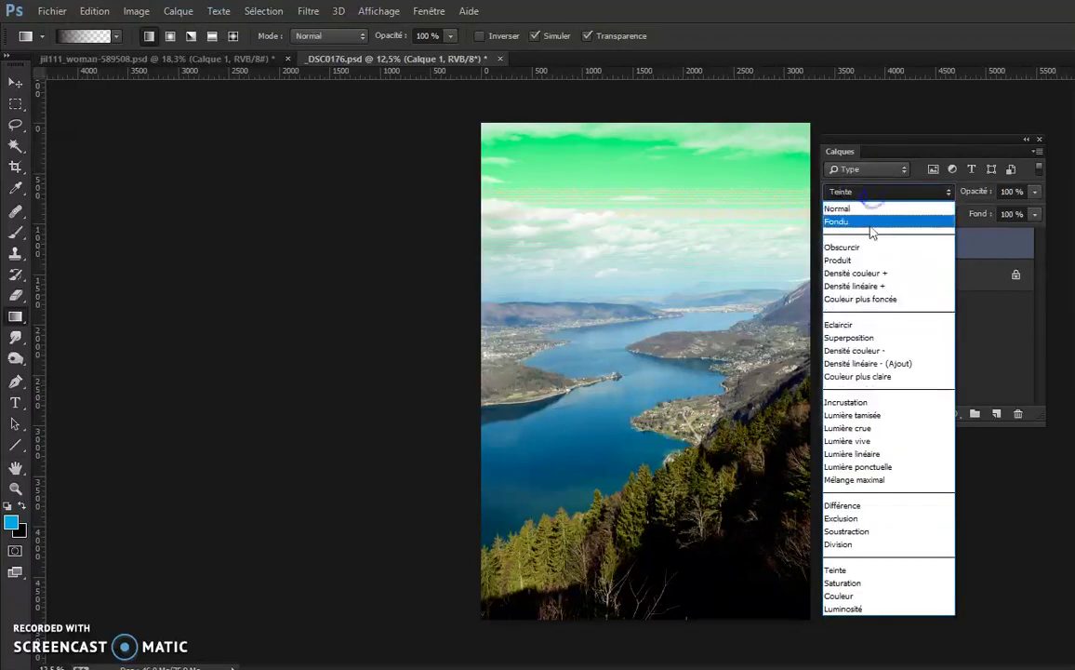
click(879, 415)
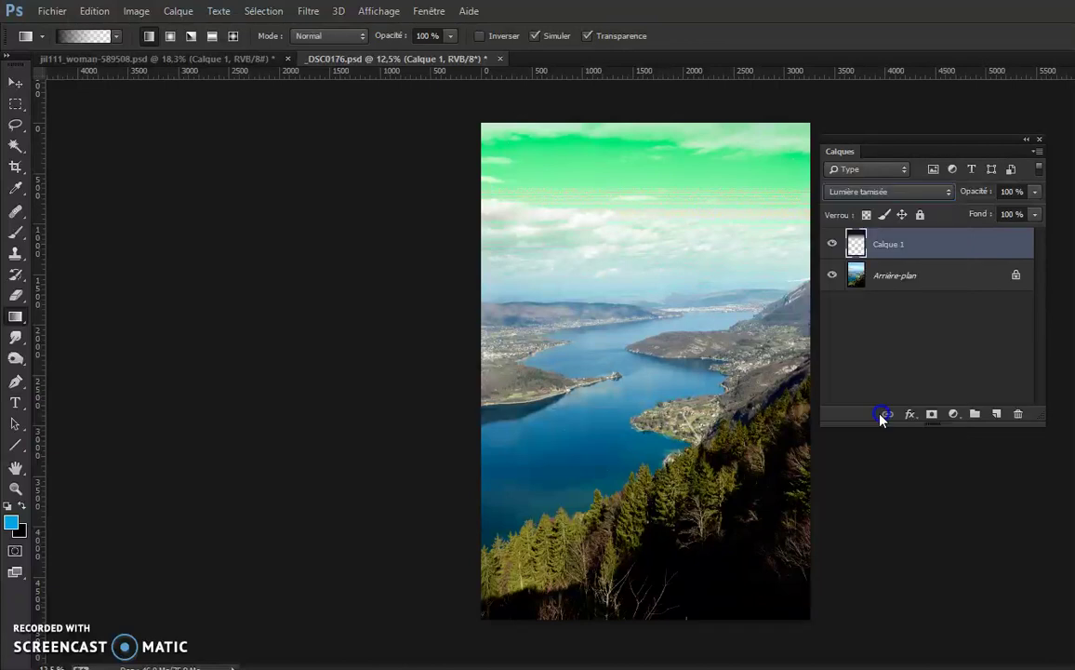